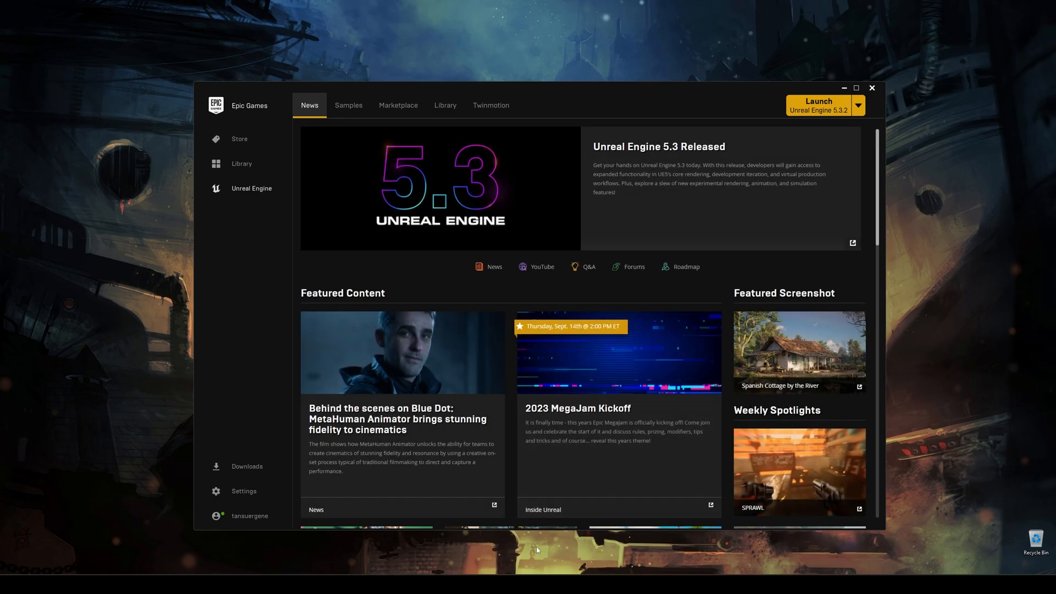
Search the library's vault for "horror engine" and clear the search
click(445, 113)
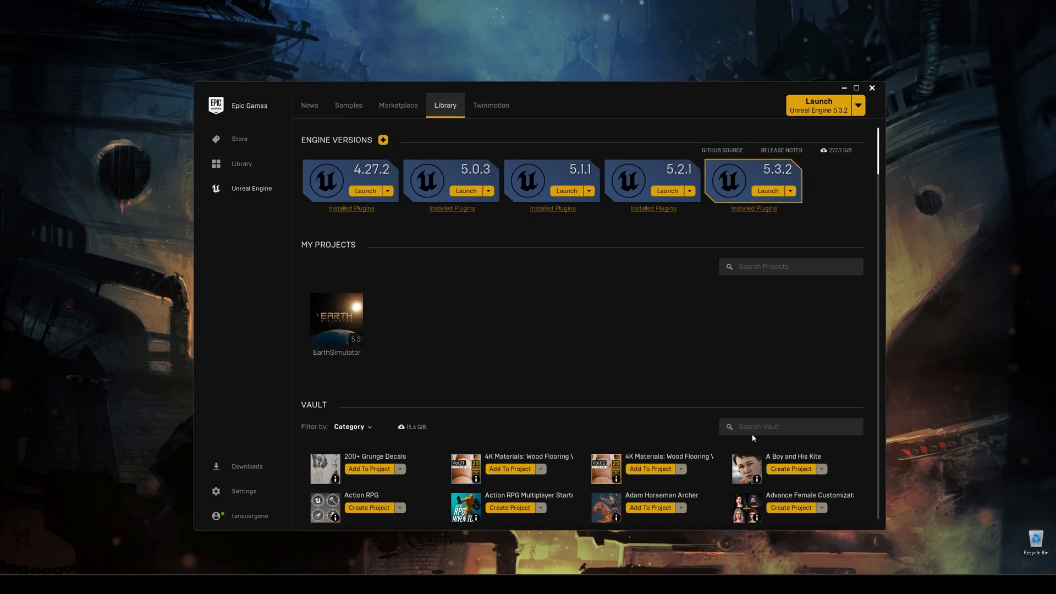
click(764, 429)
text(horror engine)
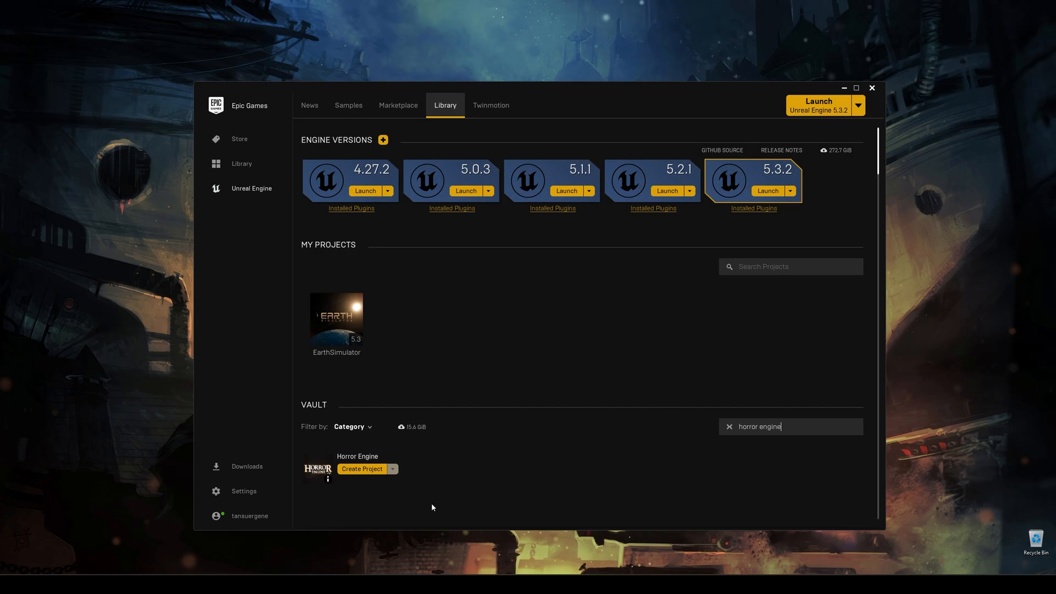
click(729, 427)
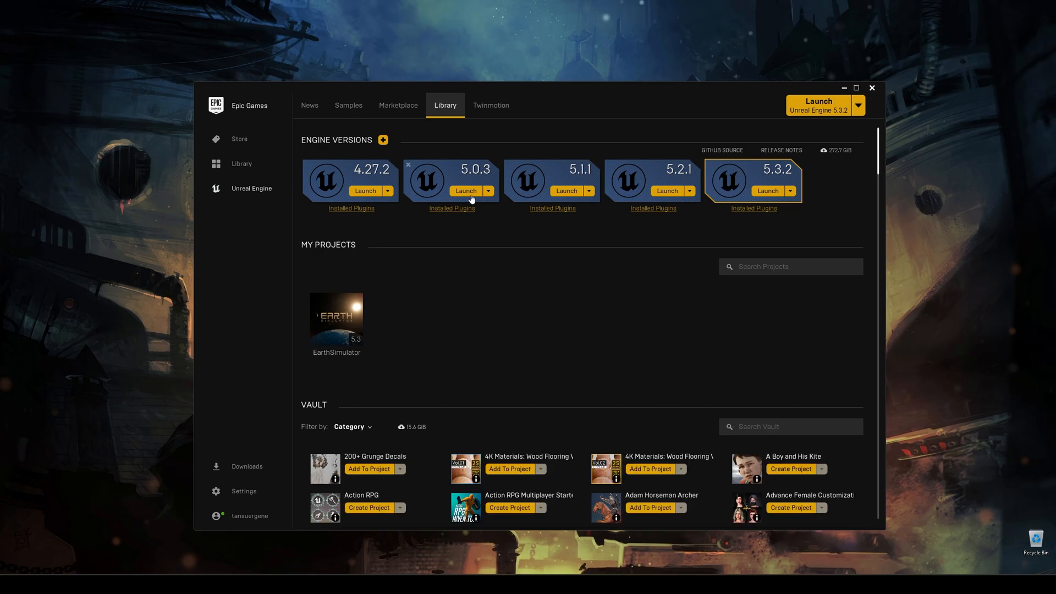
Search the Unreal Engine Marketplace for "horror engine" and open the Horror Engine product page
click(398, 106)
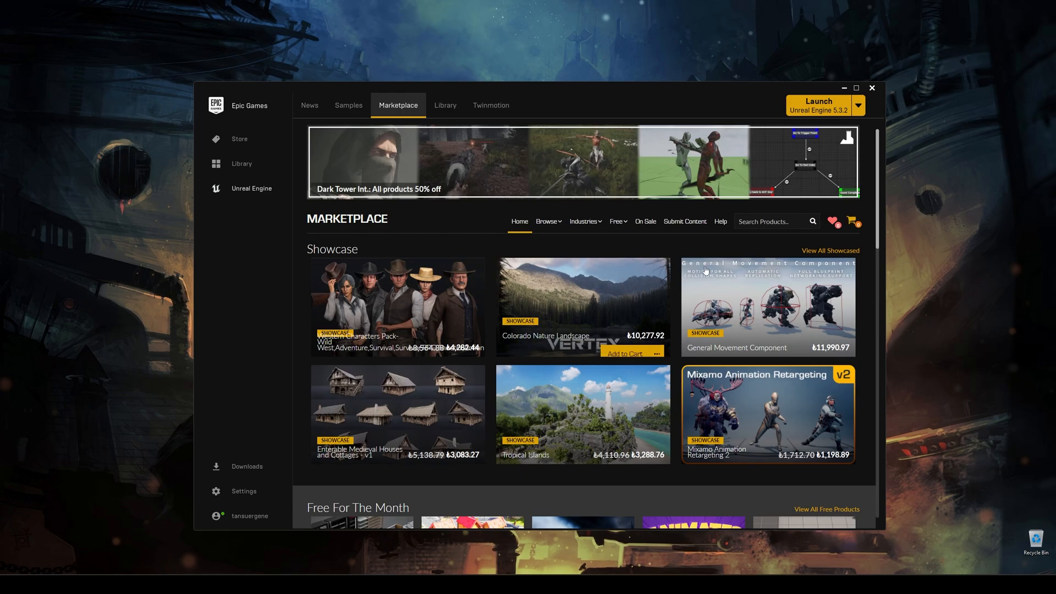
text(horror)
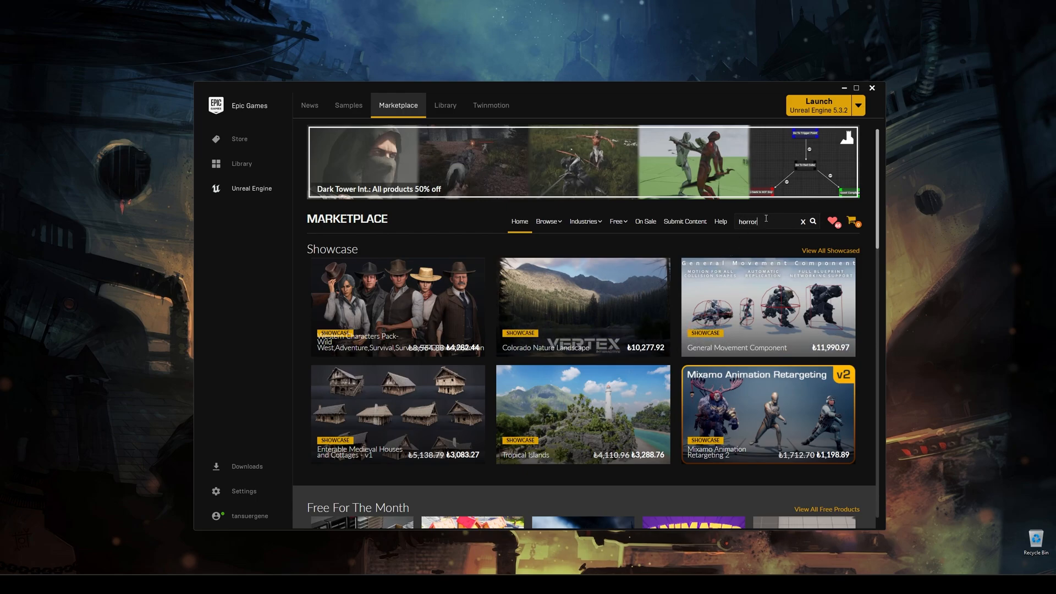
text( engine)
click(761, 241)
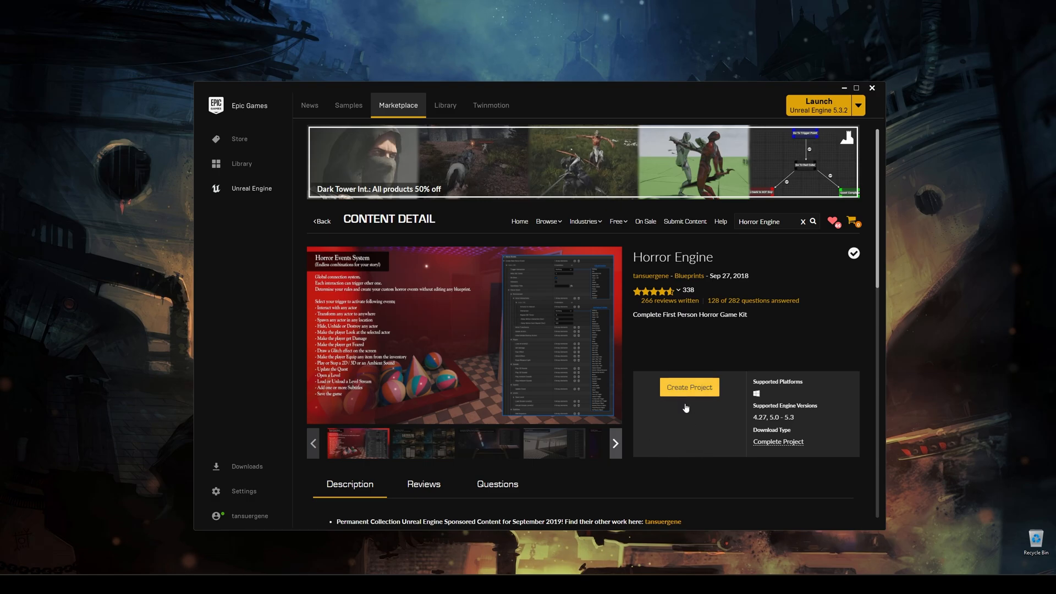
Find Horror Engine in the library's vault and start creating a project from it
click(445, 109)
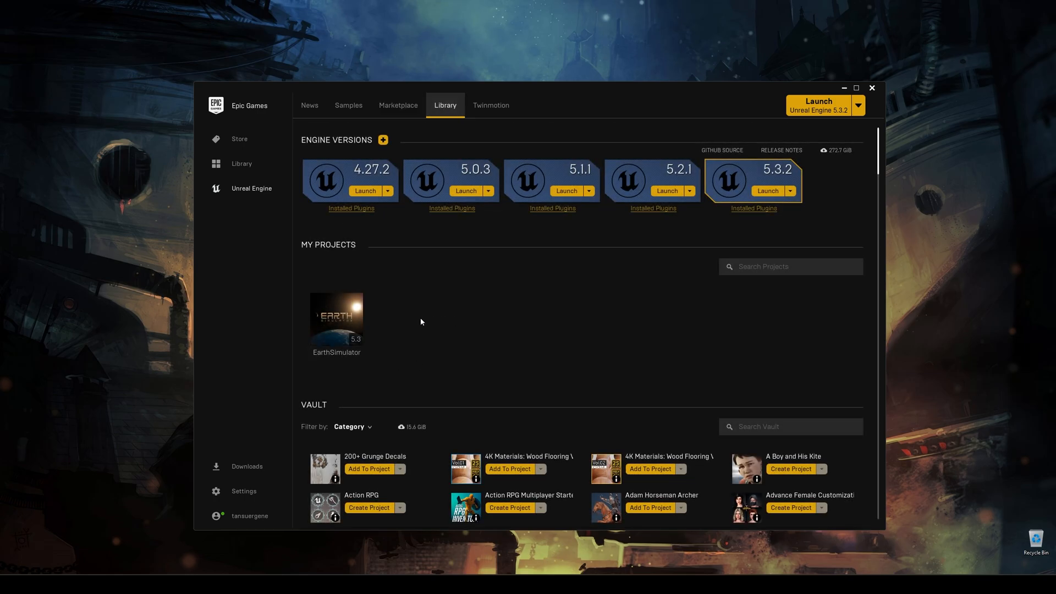
click(779, 430)
text(horror engine)
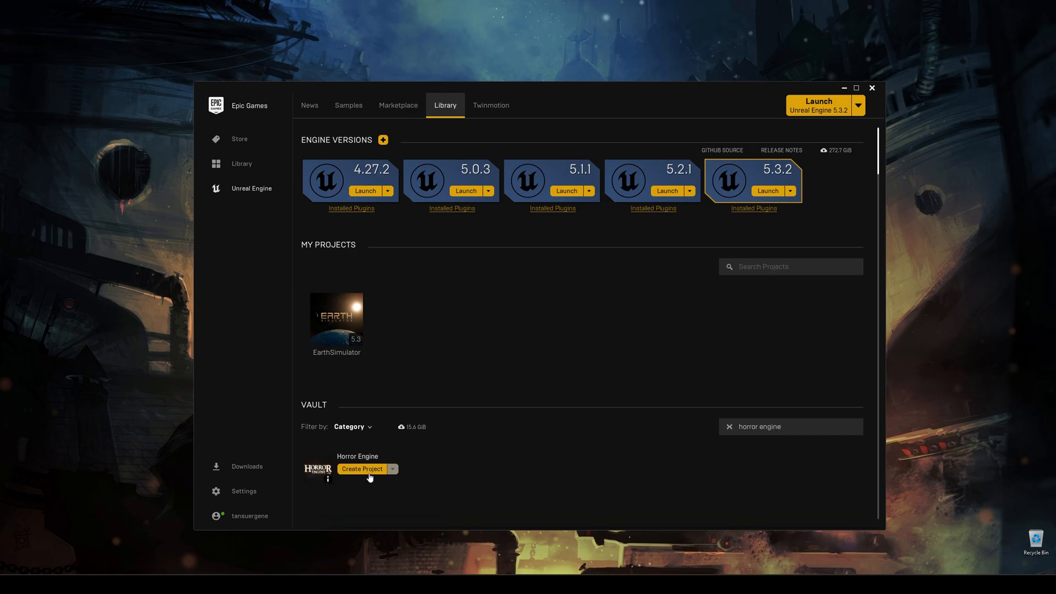
click(356, 472)
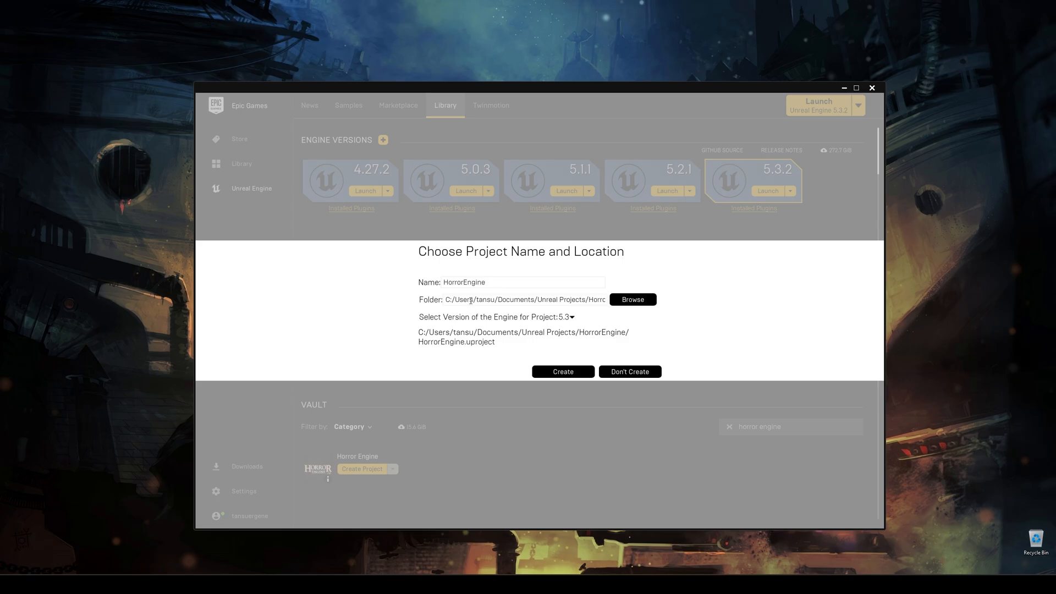
Check the project folder path and try MokokoProject as the project name
drag(470, 300, 616, 317)
click(508, 299)
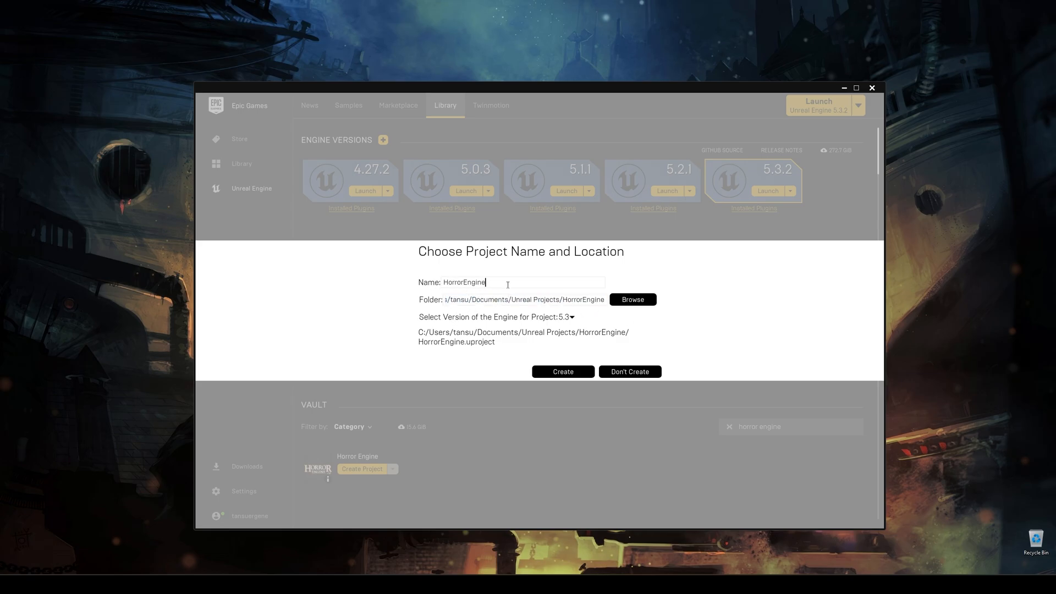
drag(486, 282, 449, 296)
text(Mokoko)
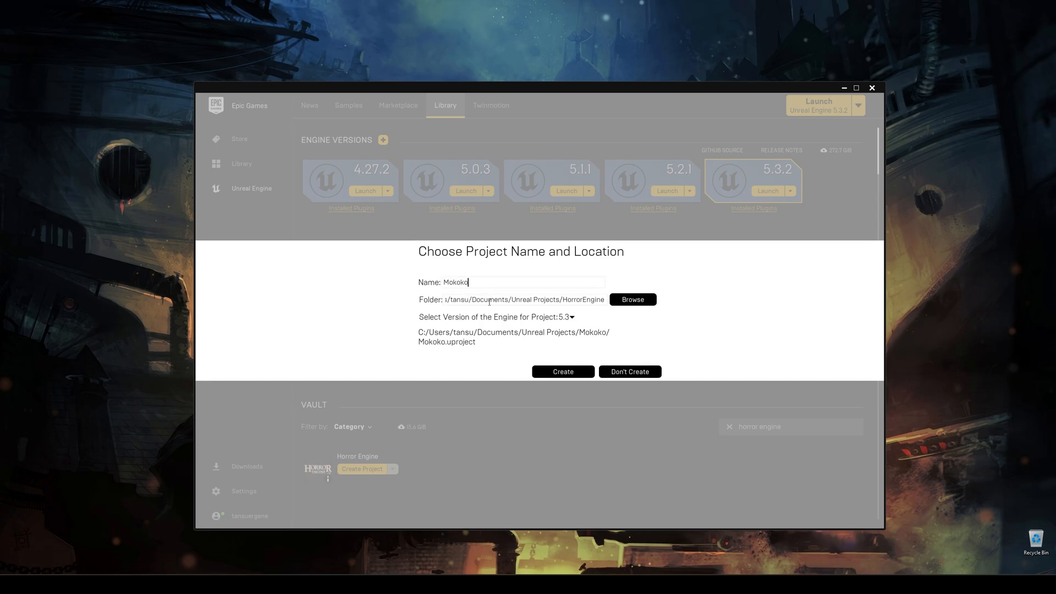
text(Project)
Set the project name to HorrorEngine, written without a space
key(ctrl+a)
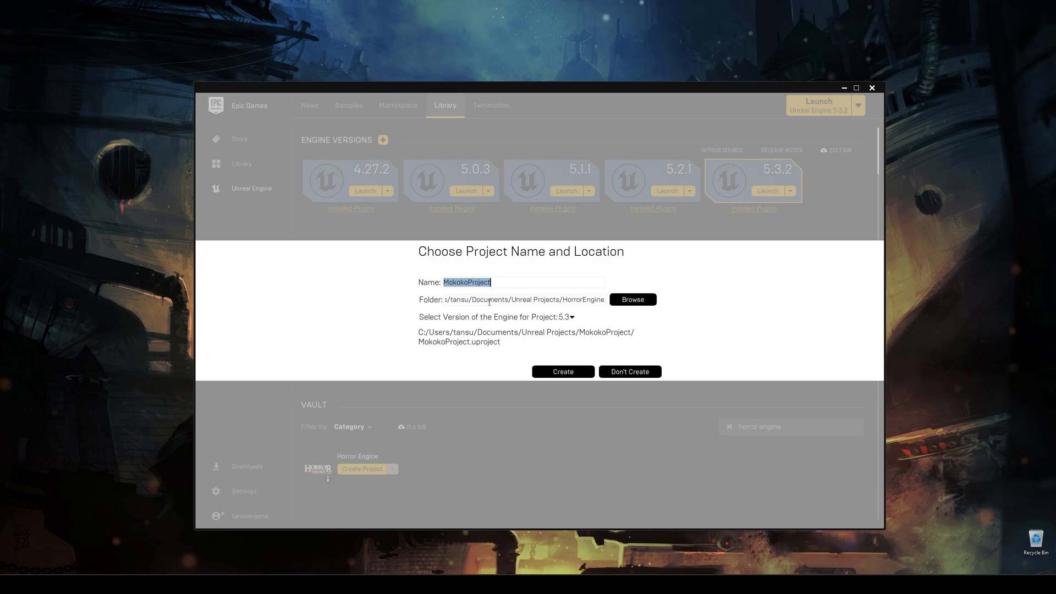
text(Horror Eng)
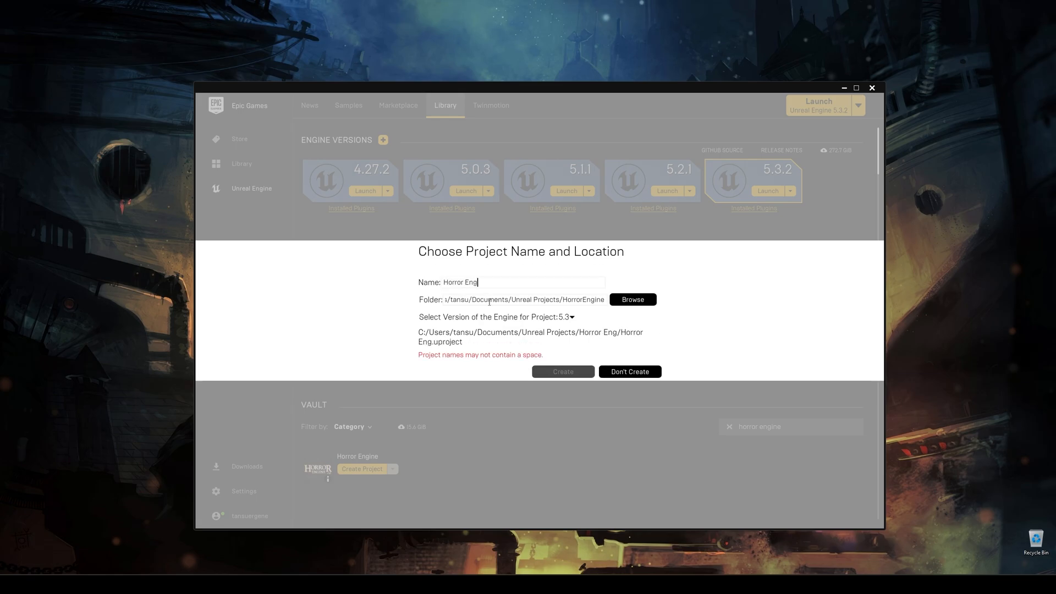
text(in)
click(466, 282)
key(BackSpace)
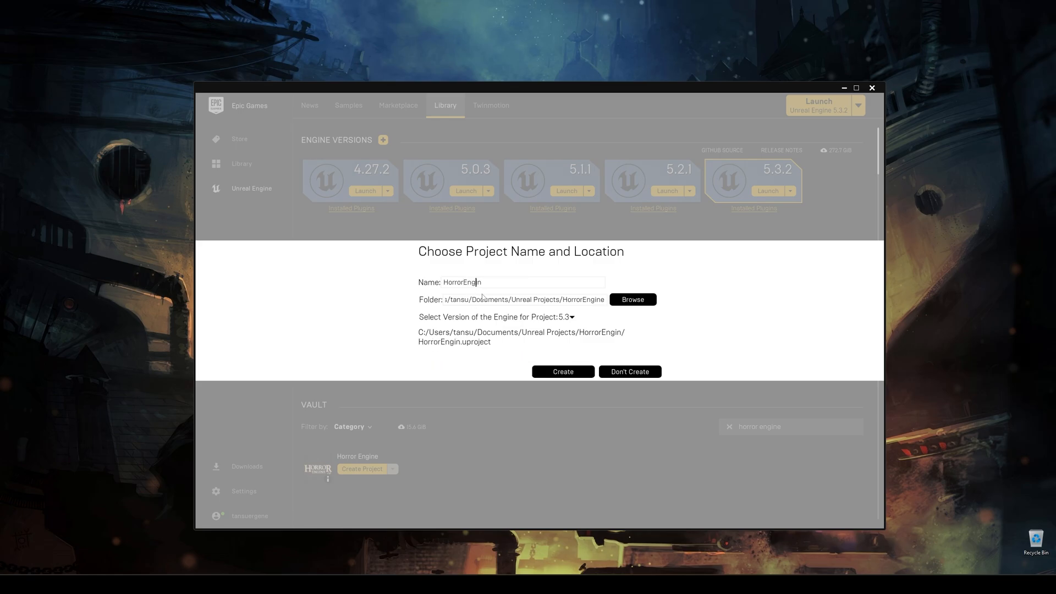
text(e)
Select engine version 5.3 for the HorrorEngine project and create it
click(571, 317)
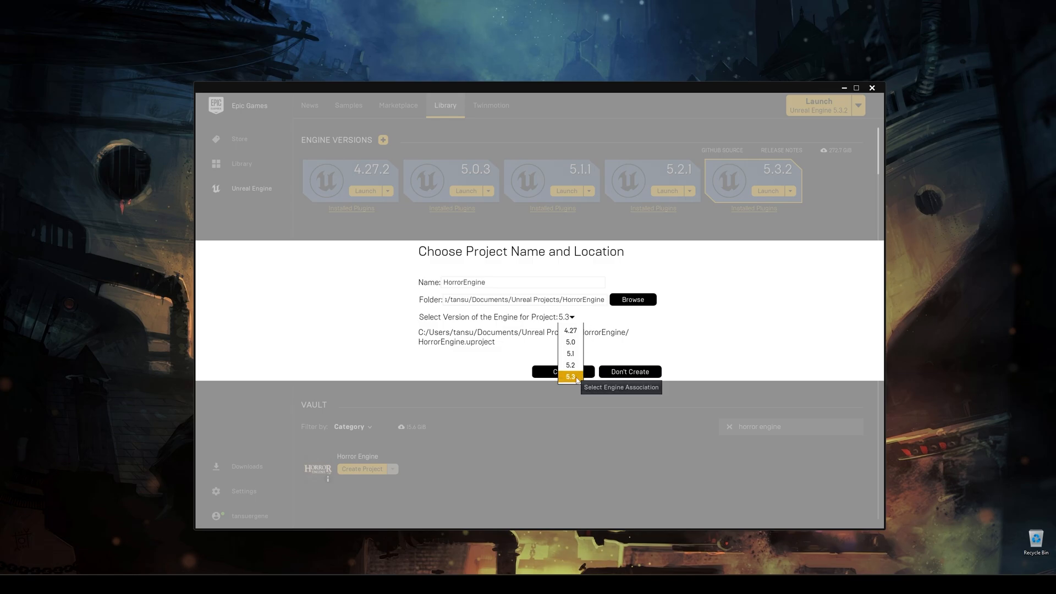
click(570, 377)
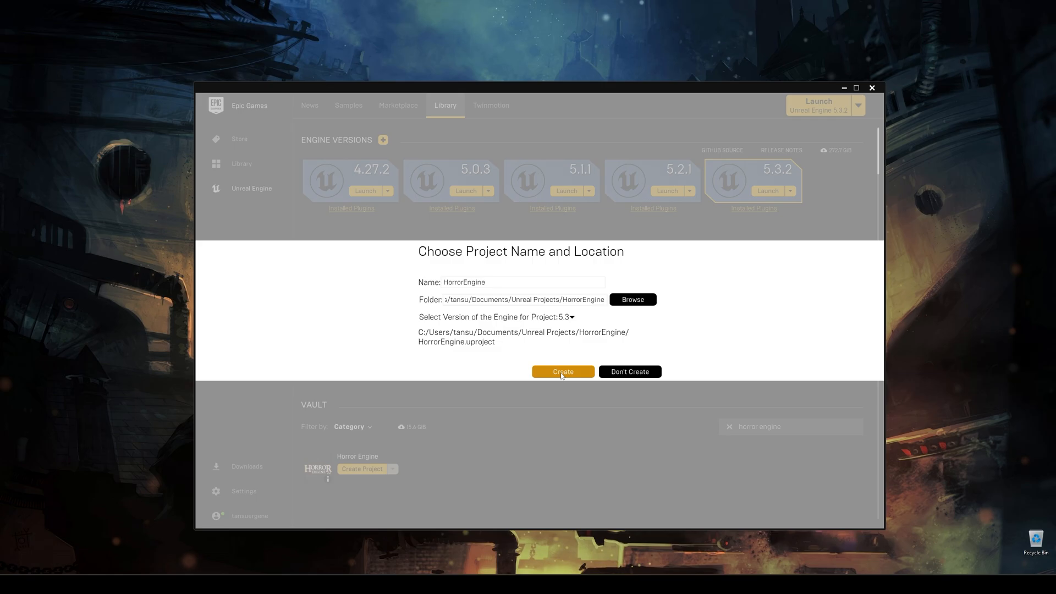
click(562, 374)
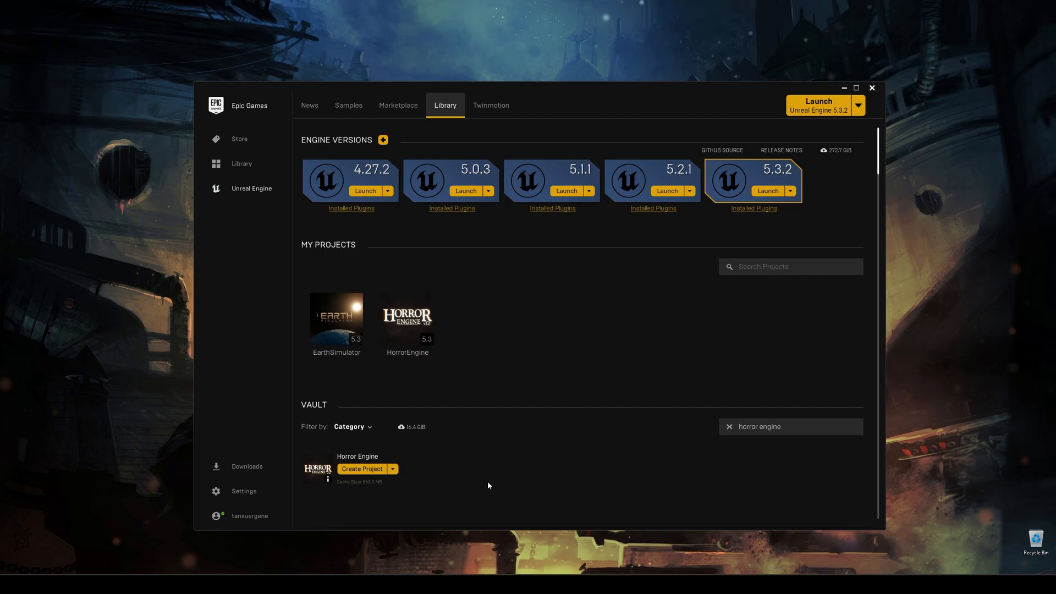
Show the new HorrorEngine project in File Explorer, open its folder and check the full folder path
click(421, 321)
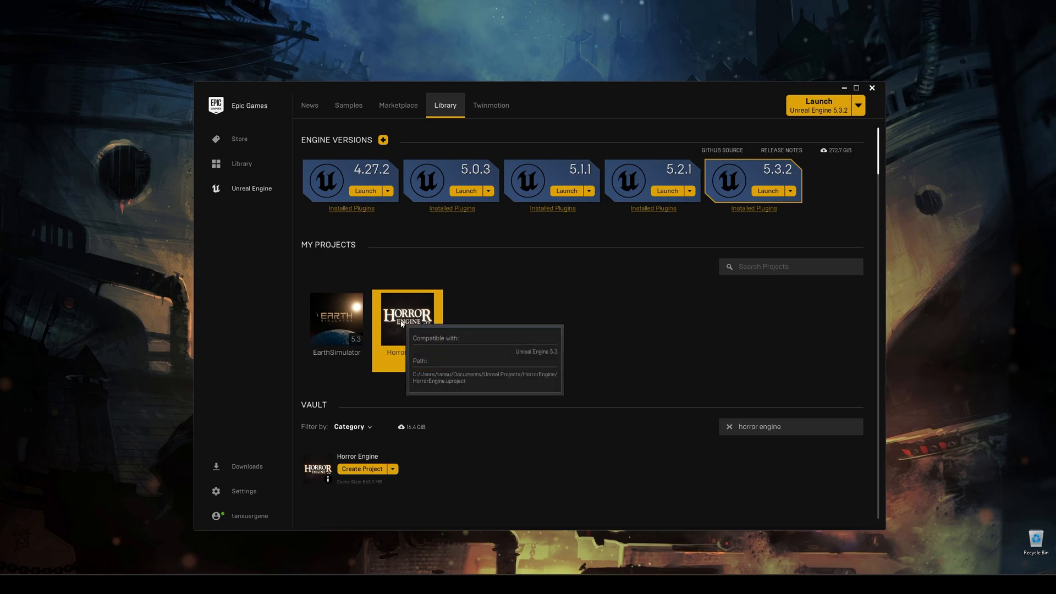
right_click(411, 324)
click(453, 343)
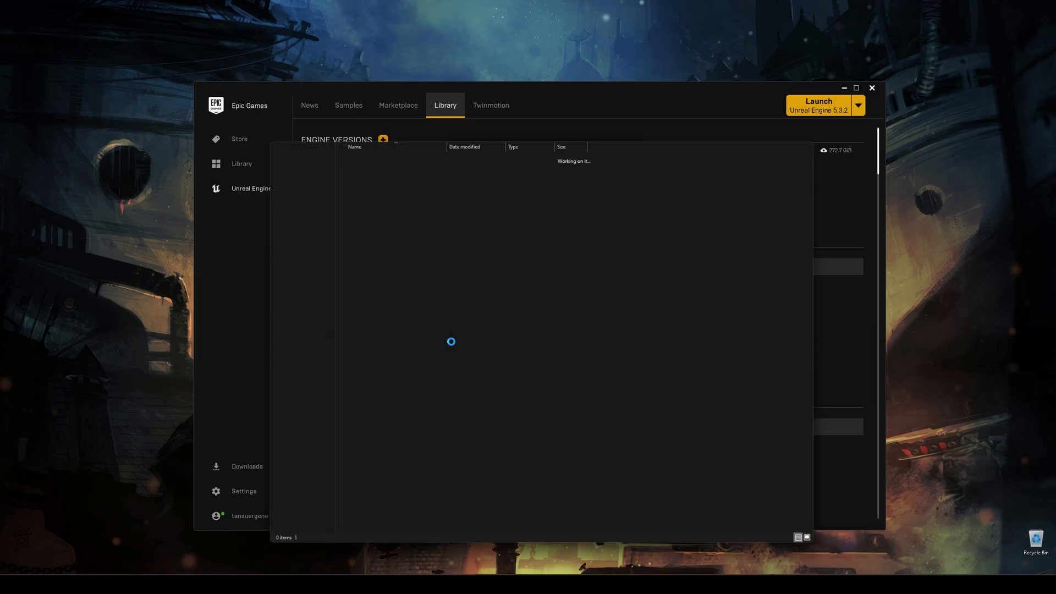
click(564, 167)
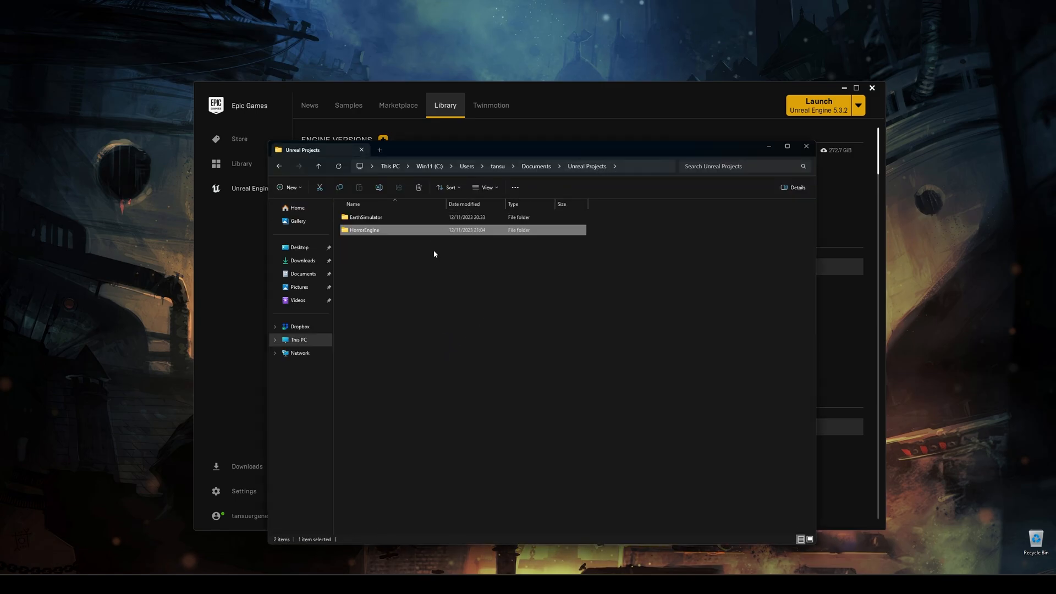
double_click(366, 231)
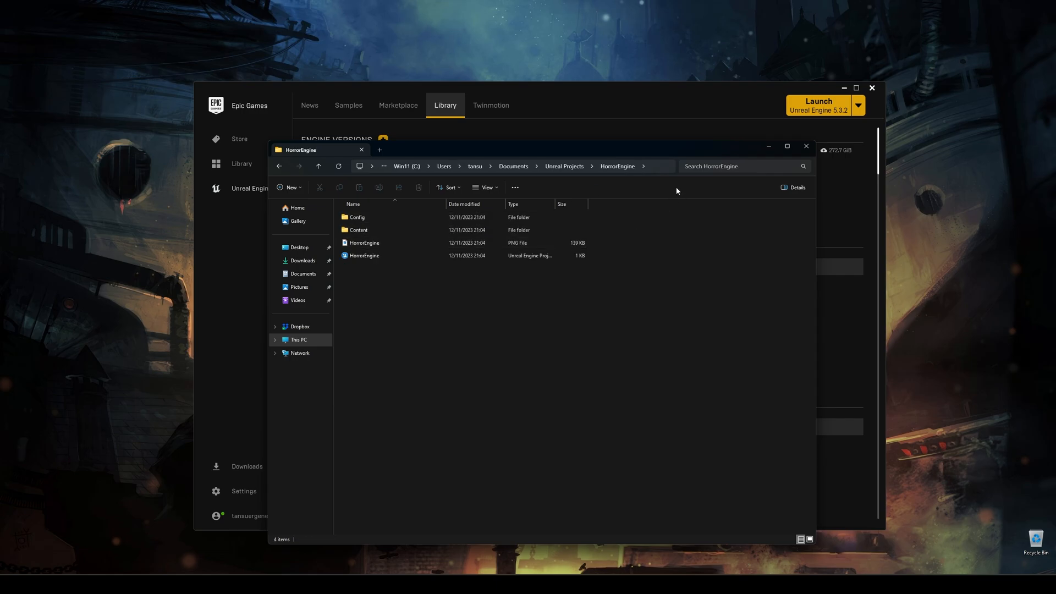
click(655, 168)
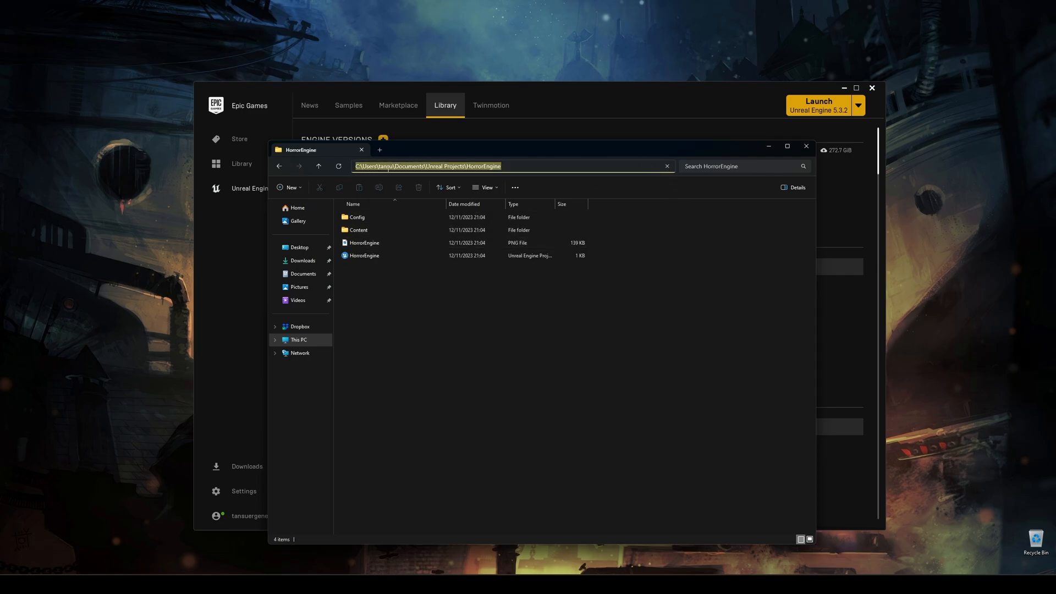
click(455, 323)
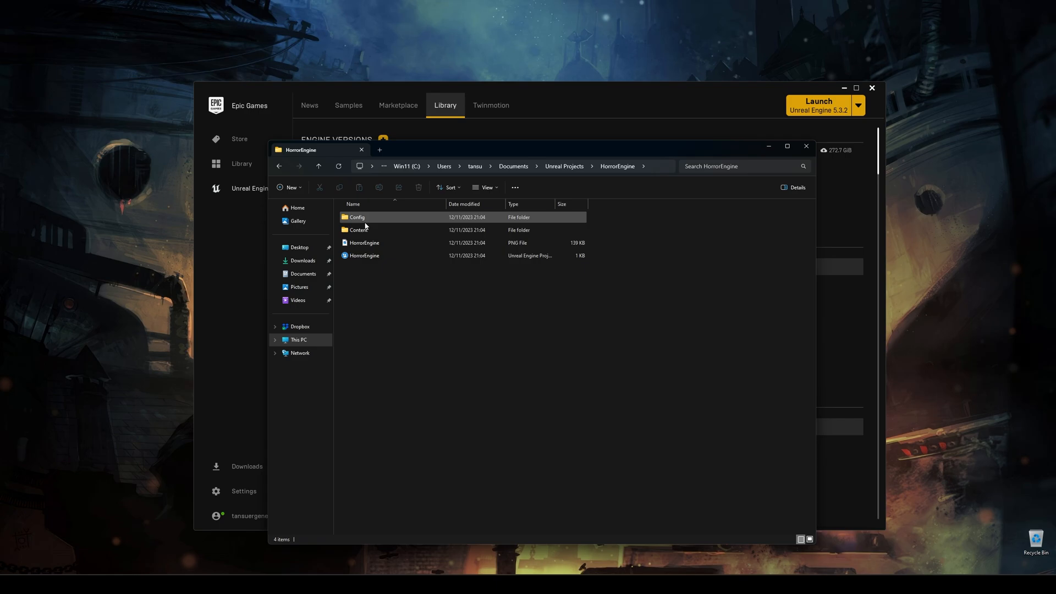
Examine the files in the project's Config folder and return to the project's root folder
click(366, 222)
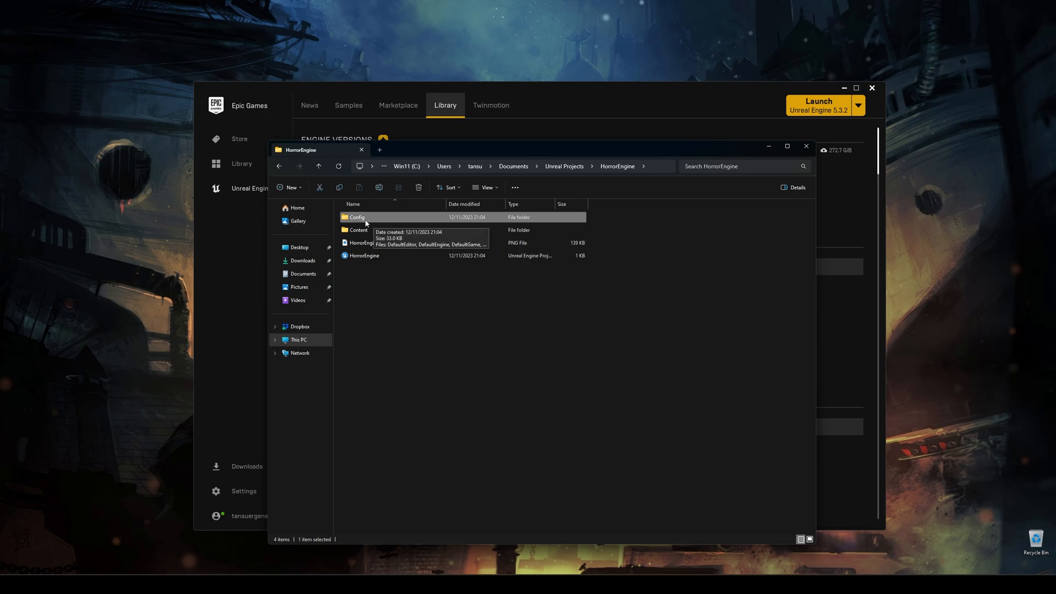
double_click(366, 222)
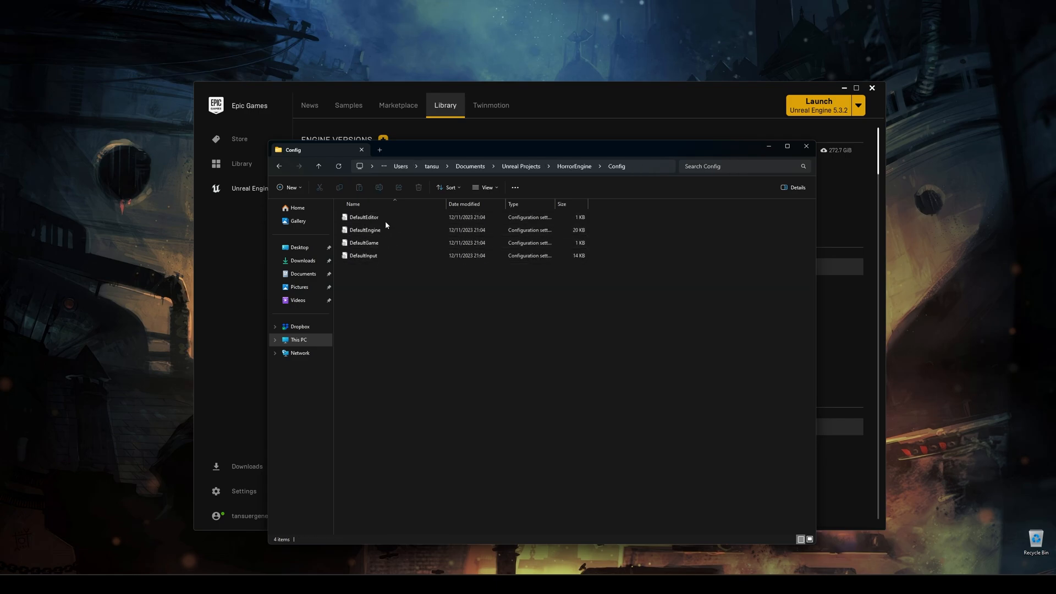
click(565, 166)
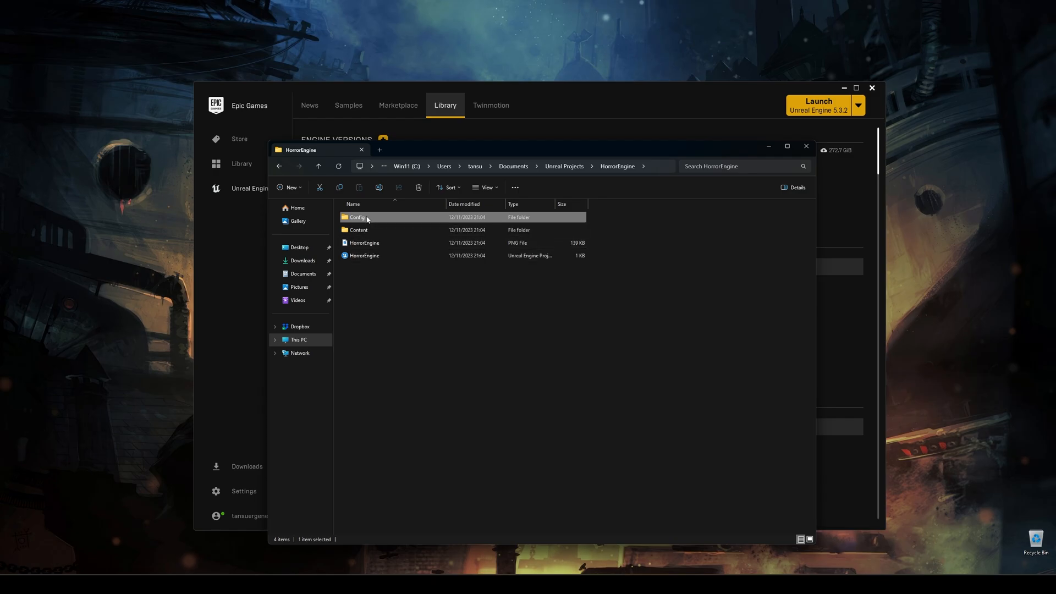
Examine the Movies folder and the HorrorEngine folder with its Maps subfolder inside the project's Content folder
double_click(368, 231)
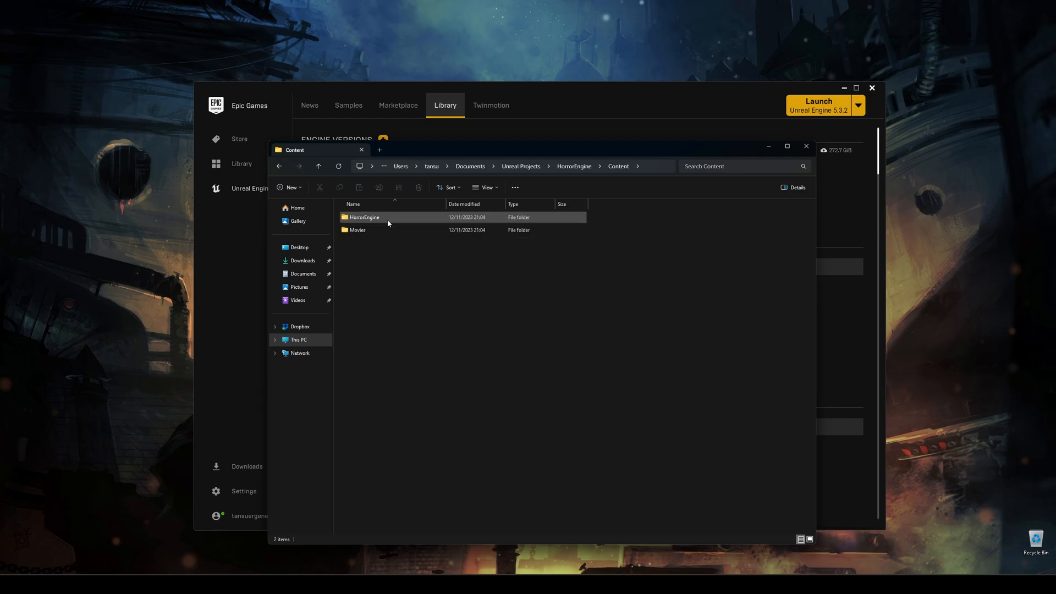
double_click(371, 231)
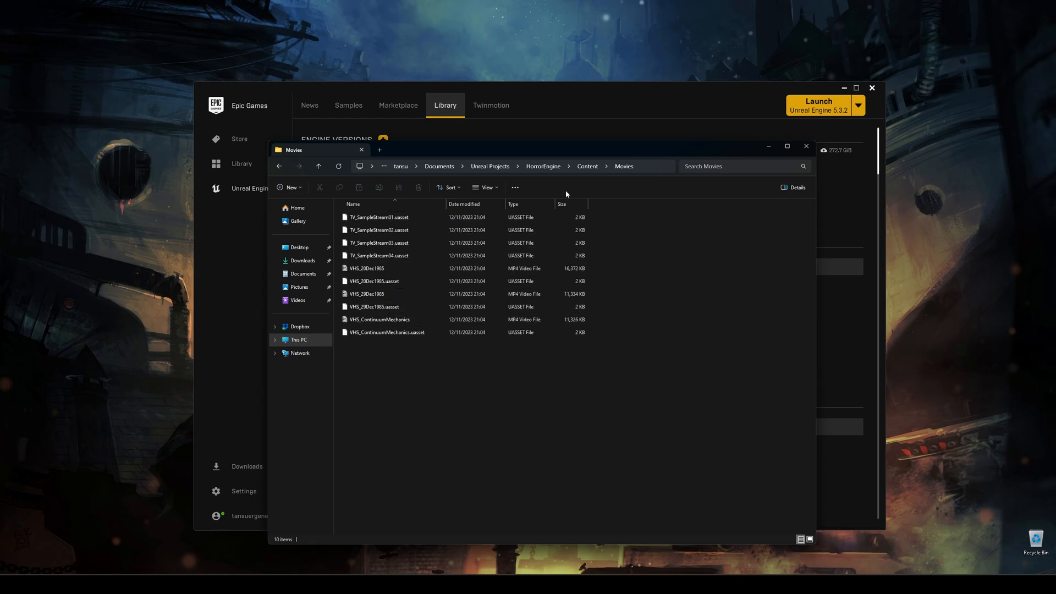
click(588, 166)
click(371, 218)
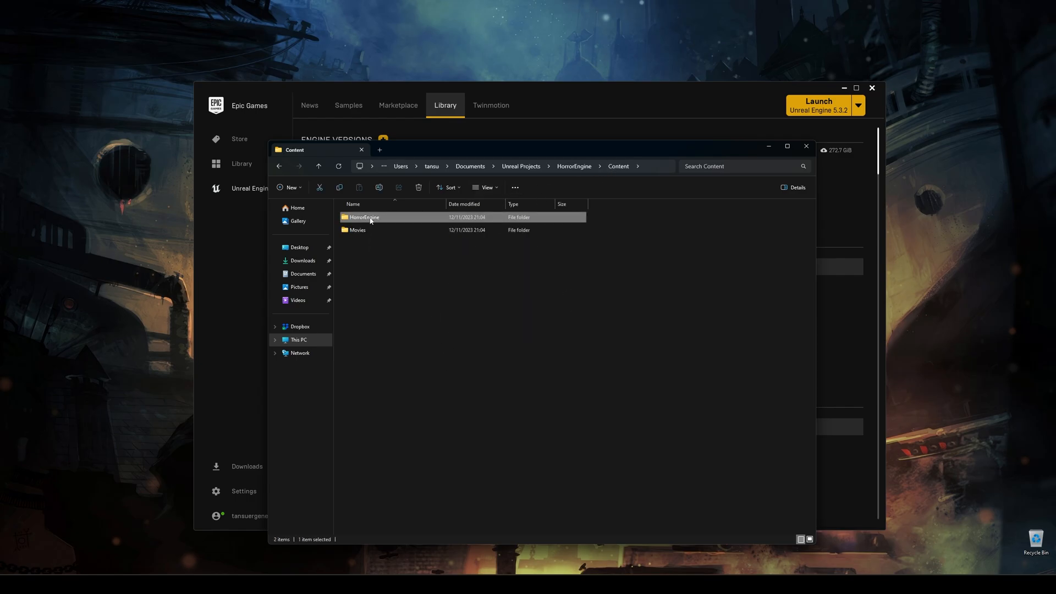
double_click(371, 218)
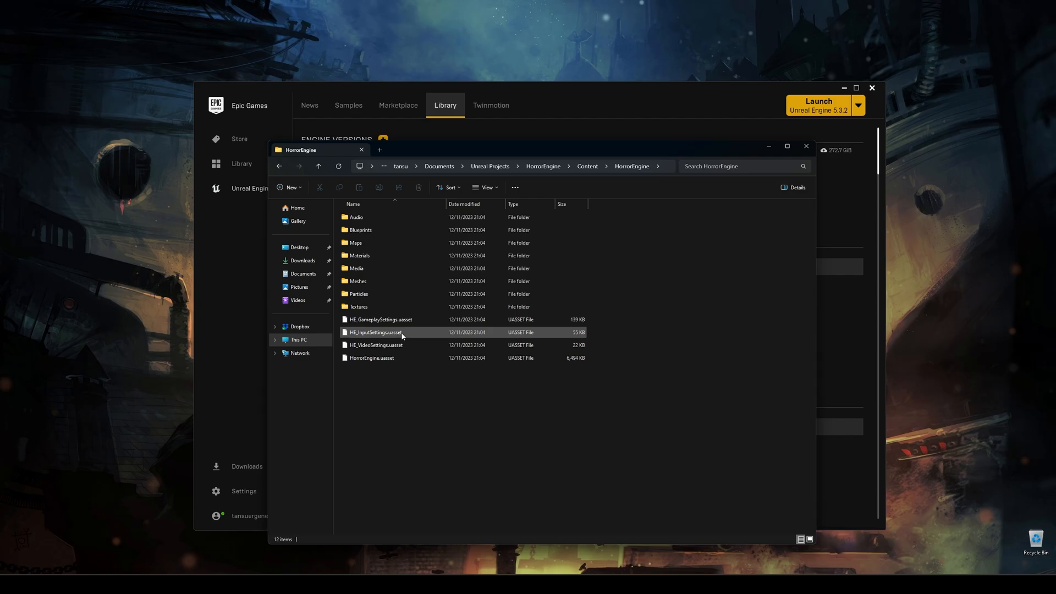
double_click(380, 243)
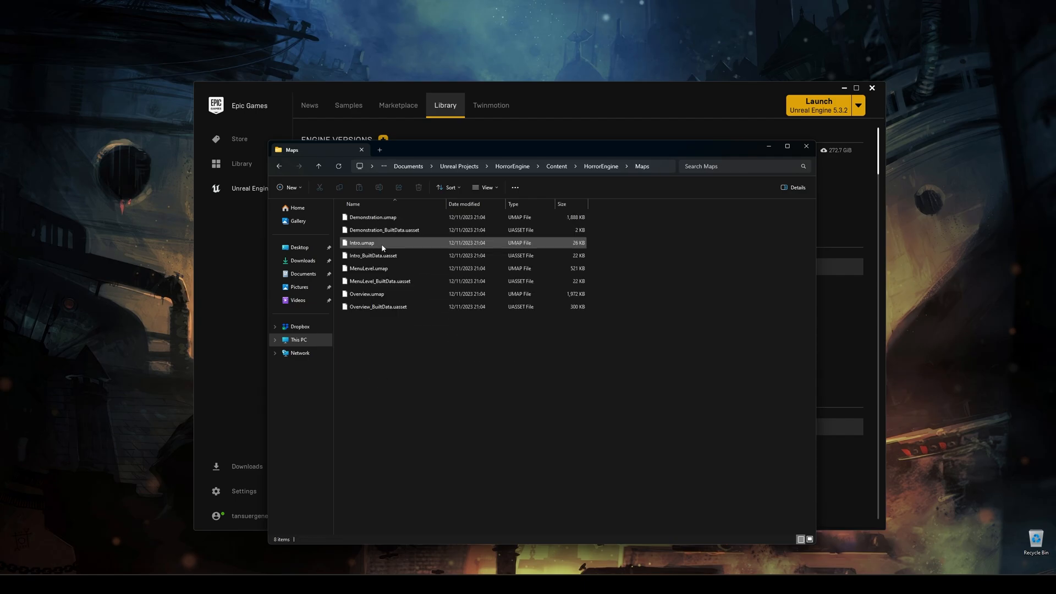
click(596, 170)
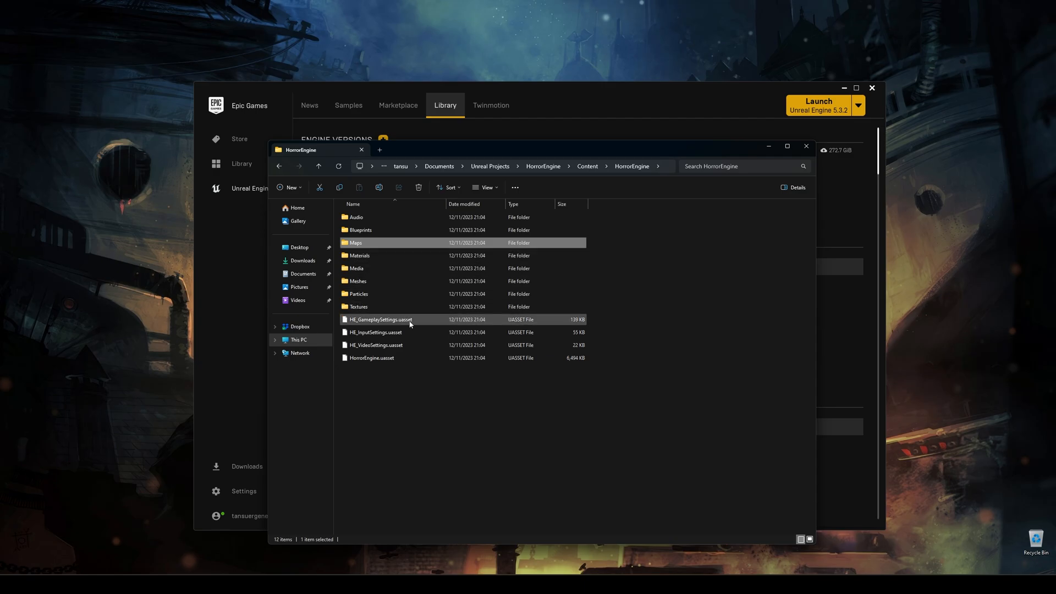
Return to the project's root folder, locate the HorrorEngine Unreal project file and close File Explorer
click(588, 172)
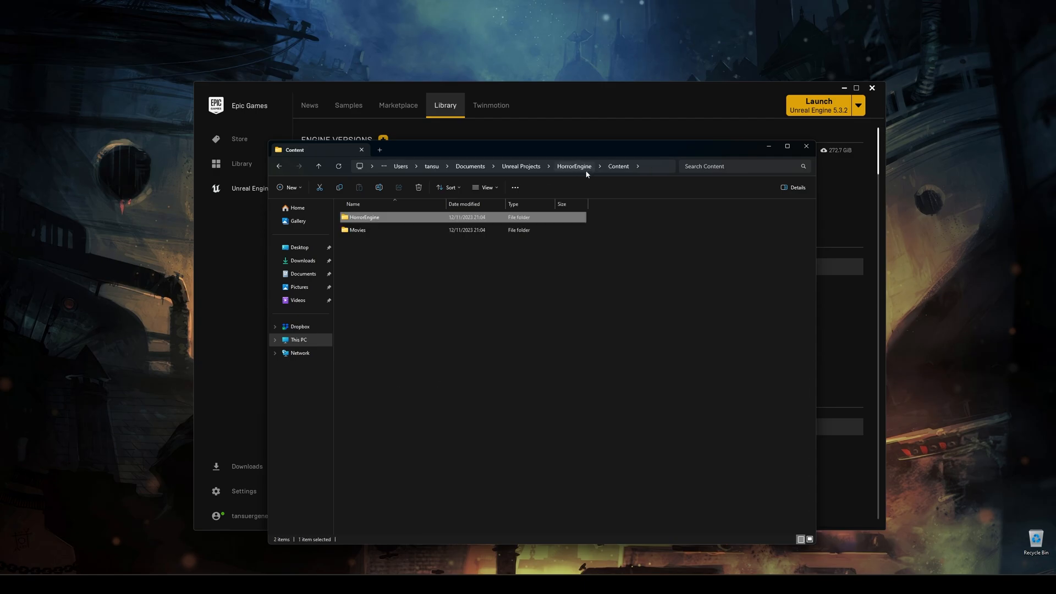
click(573, 168)
click(366, 257)
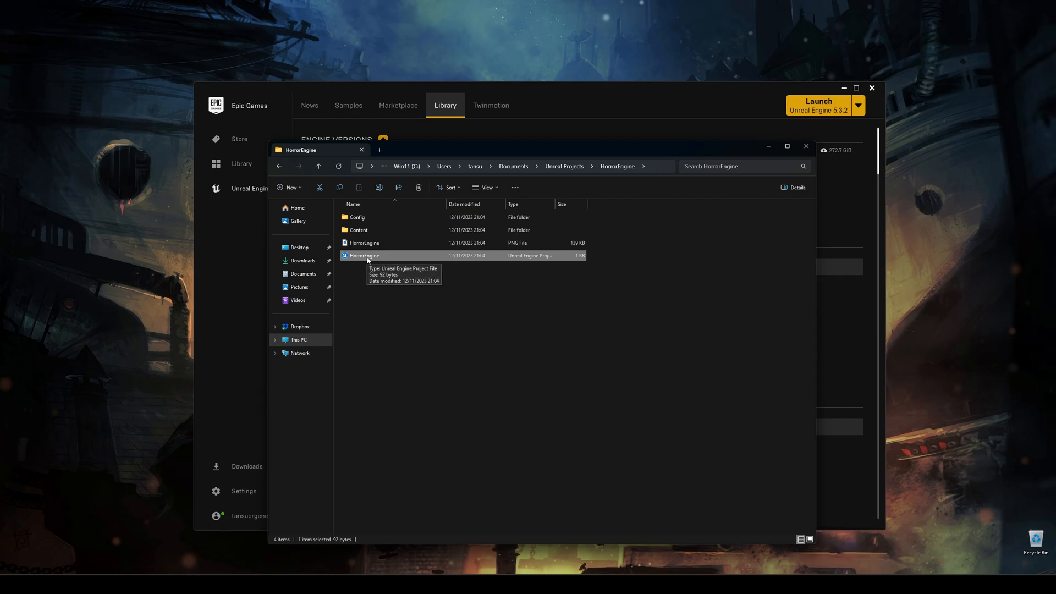
click(806, 147)
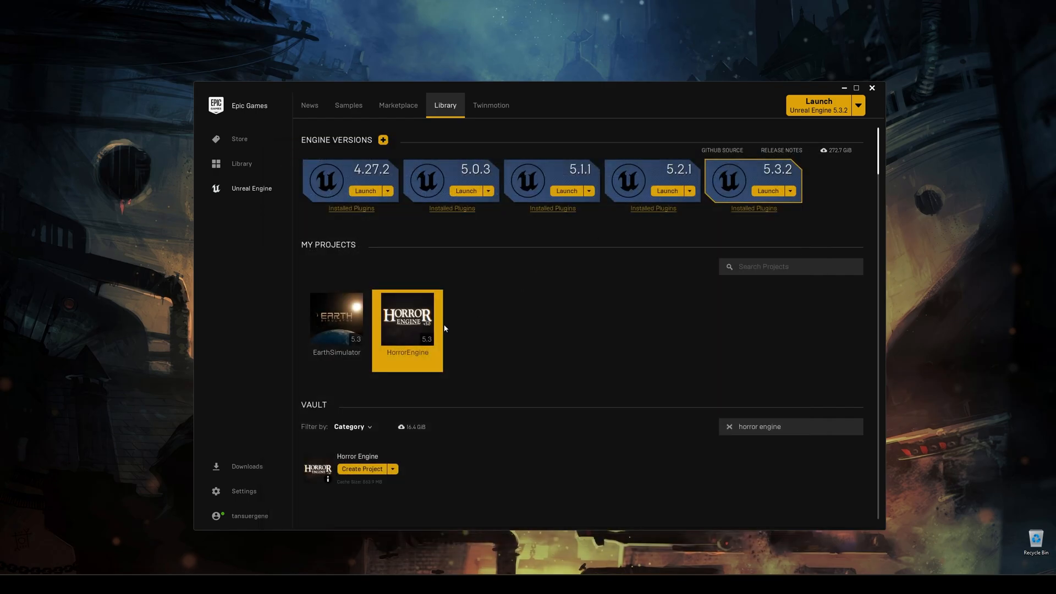
Open the HorrorEngine project in Unreal Editor and load the UE4 Classic Layout
mouse_move(416, 330)
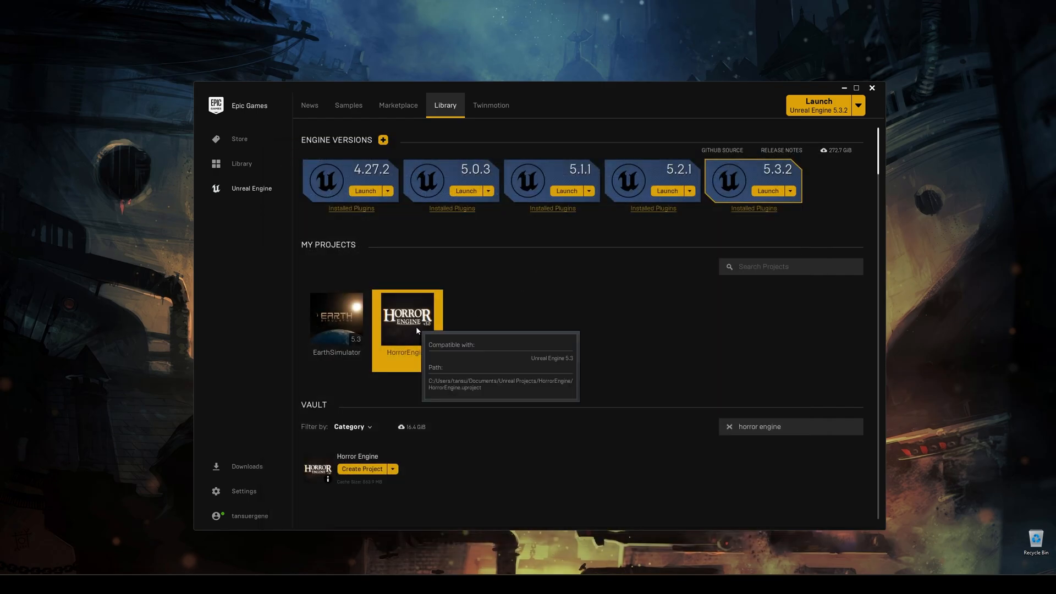
double_click(416, 328)
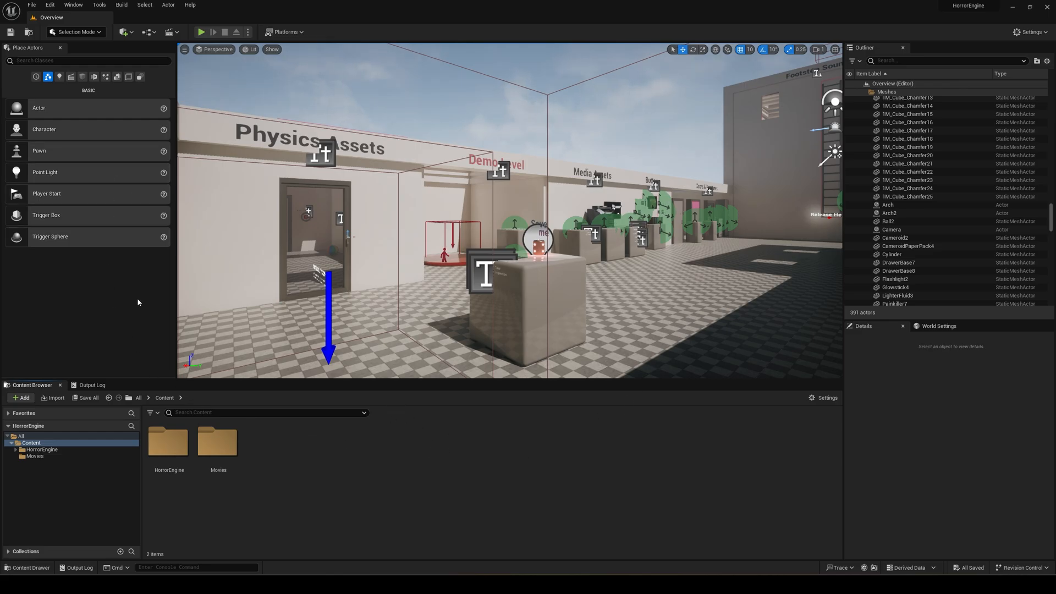
click(73, 4)
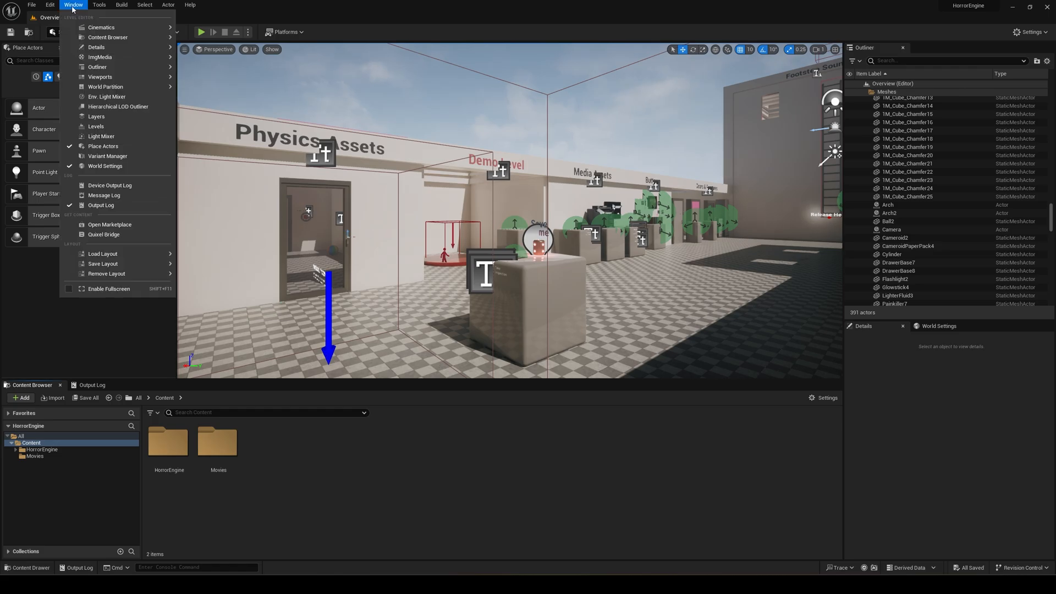
mouse_move(155, 257)
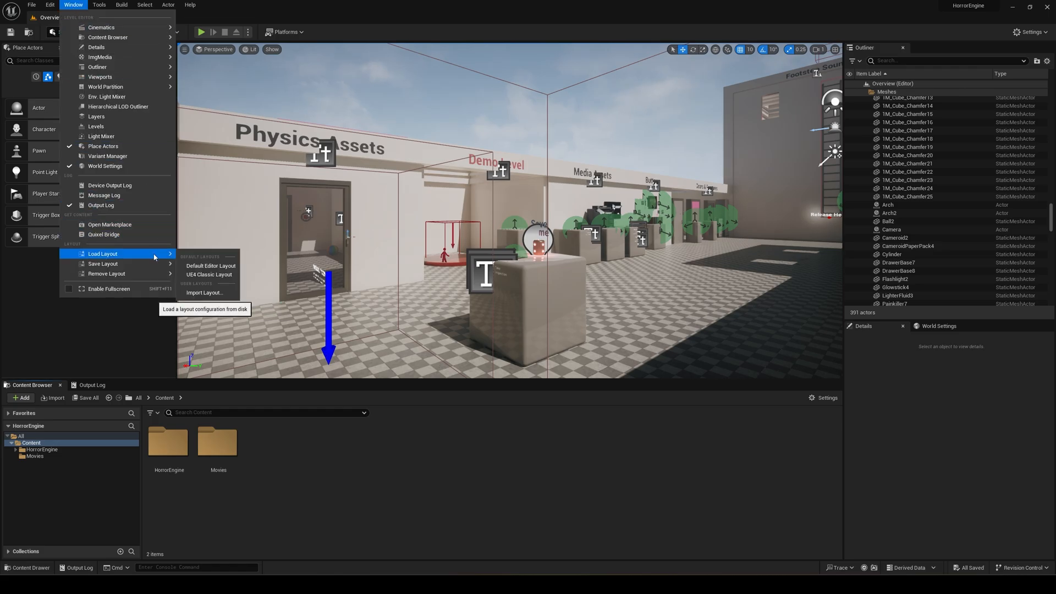
click(216, 275)
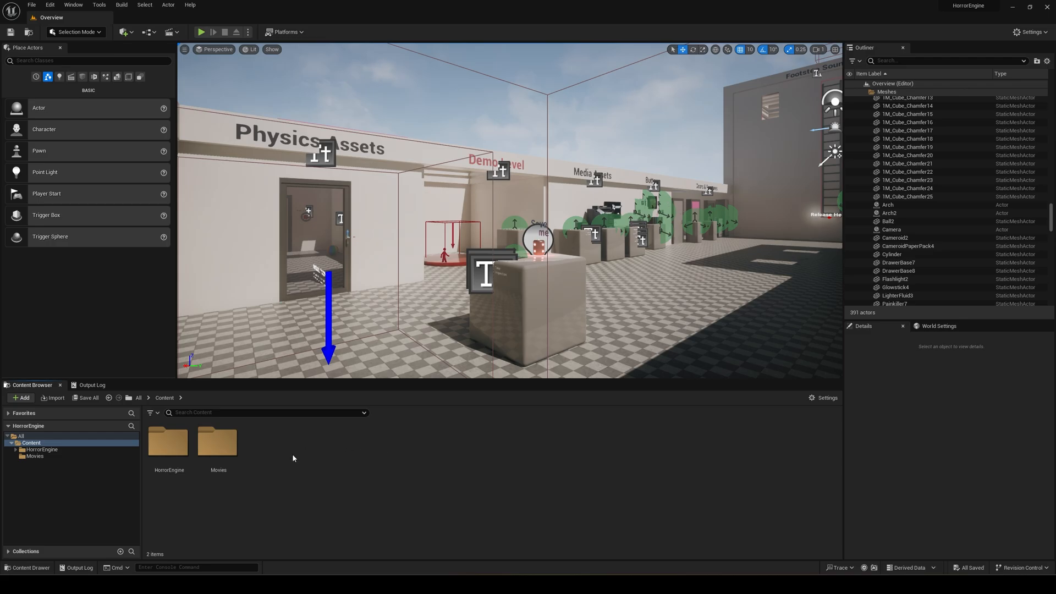
Open the Project Settings and examine the project version, company name, homepage and support contact in the project description
click(49, 5)
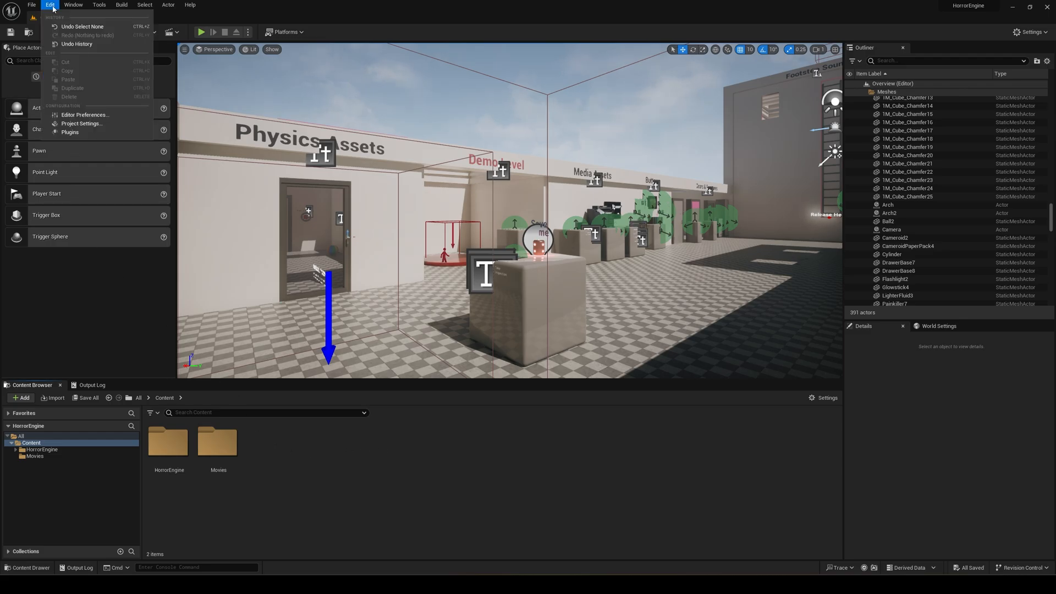
click(96, 128)
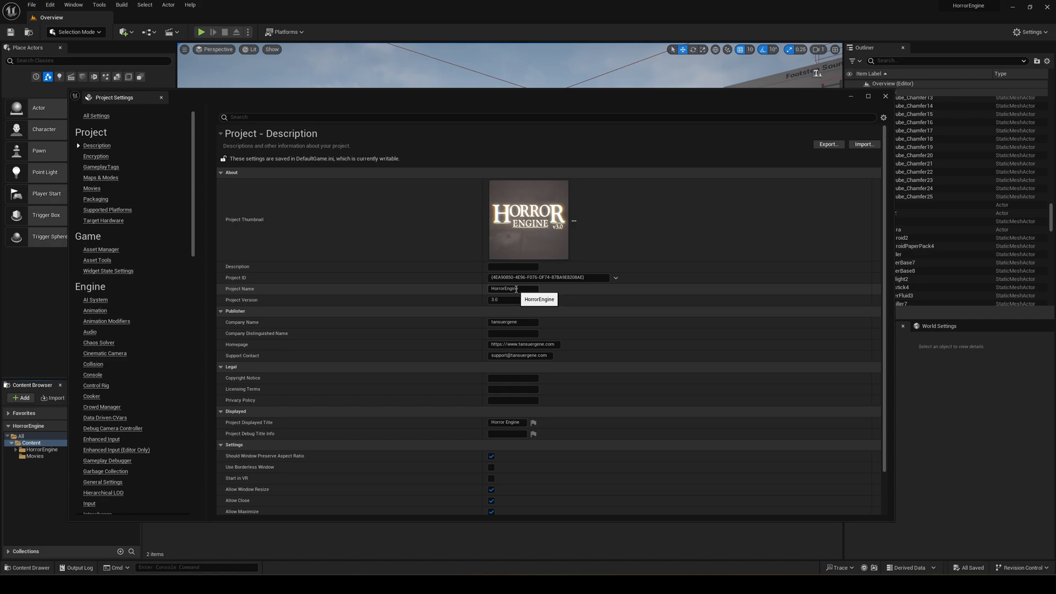
click(516, 300)
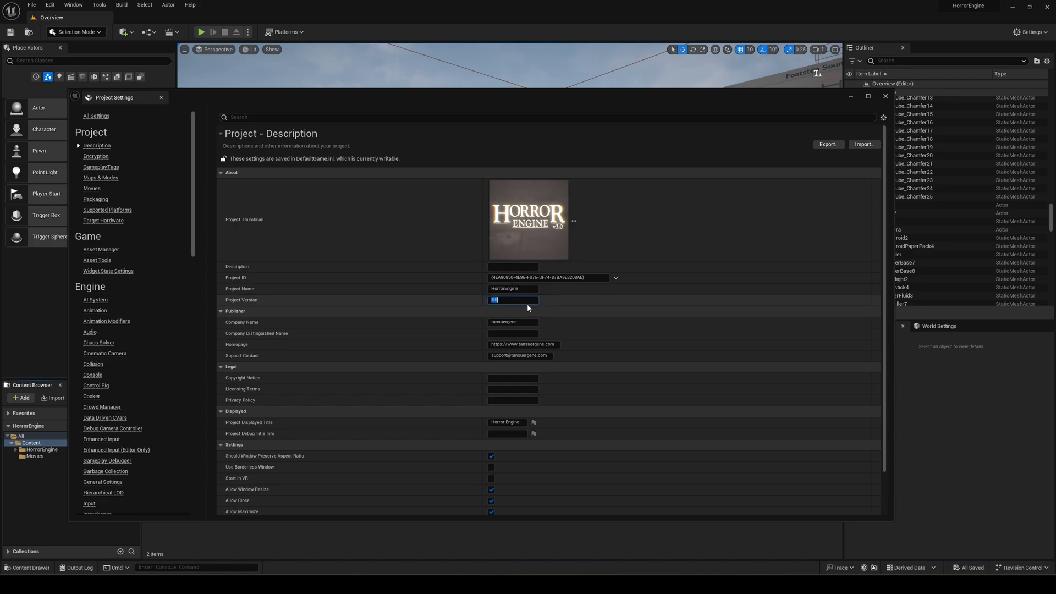
click(528, 323)
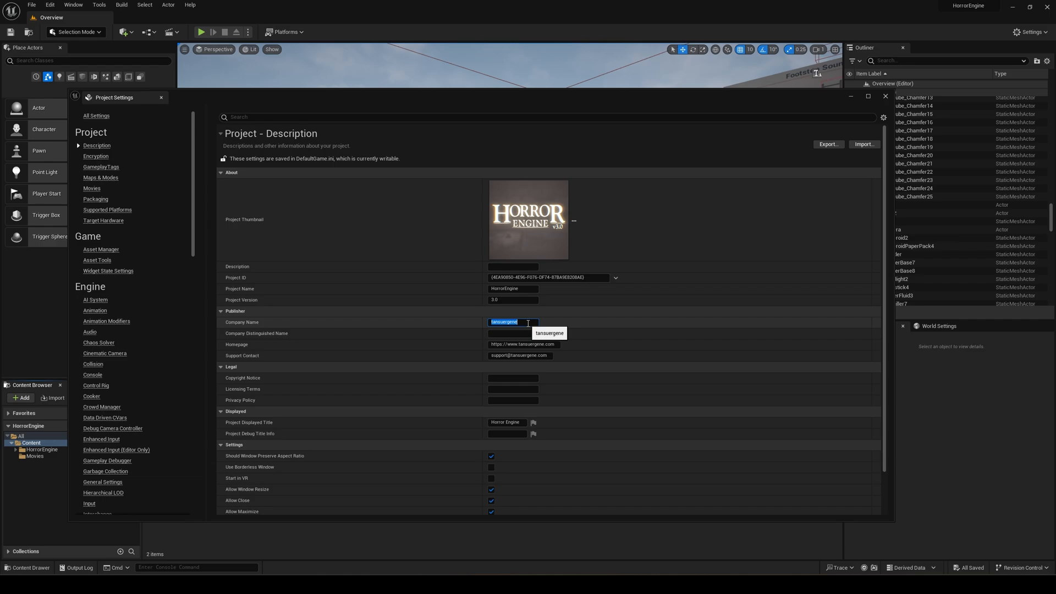
click(528, 345)
click(528, 356)
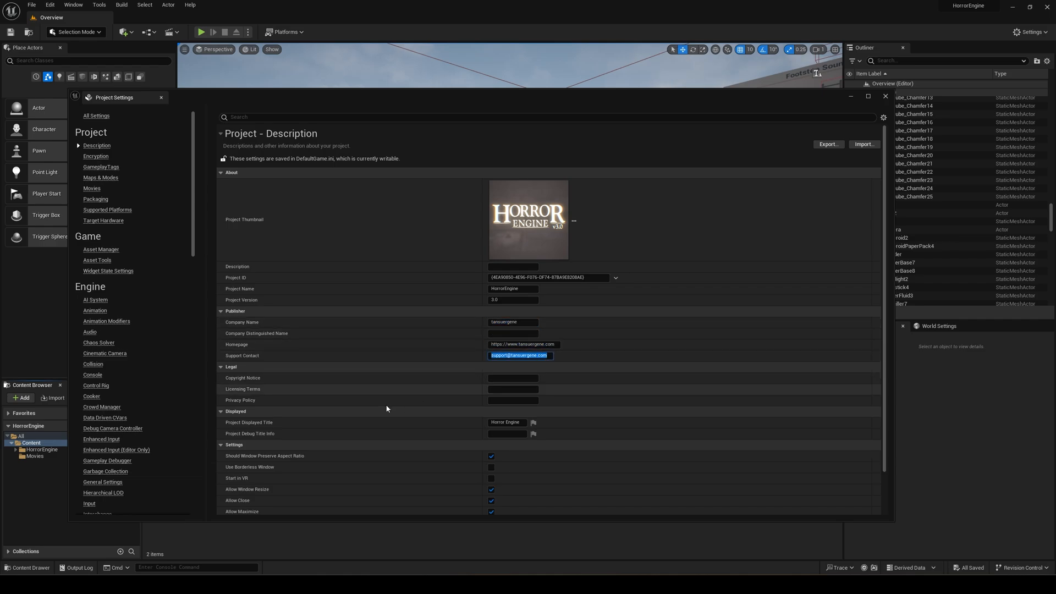
click(259, 429)
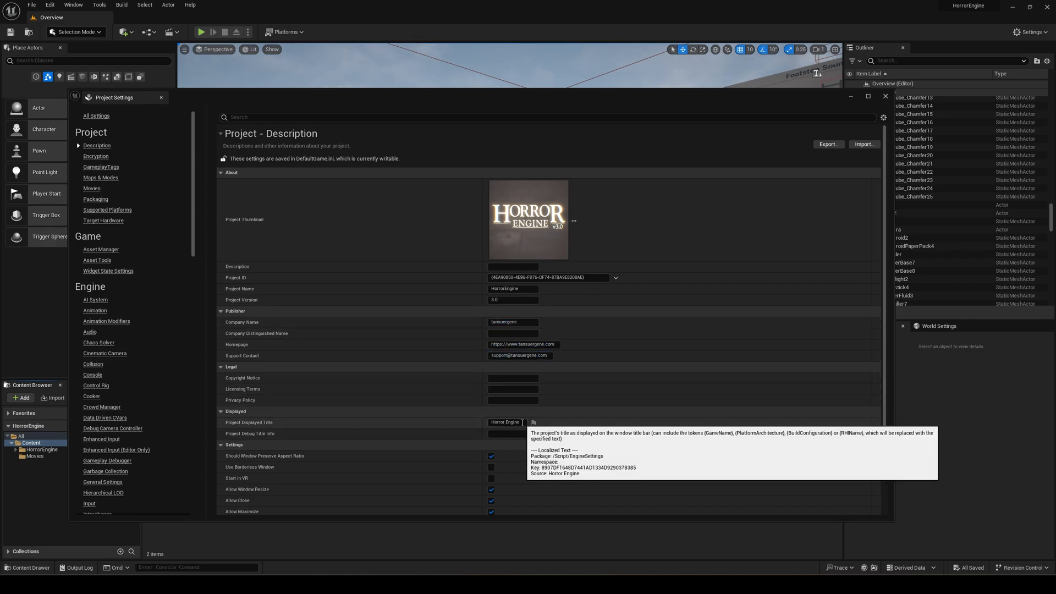
Examine the Project Displayed Title in the project description settings
click(522, 423)
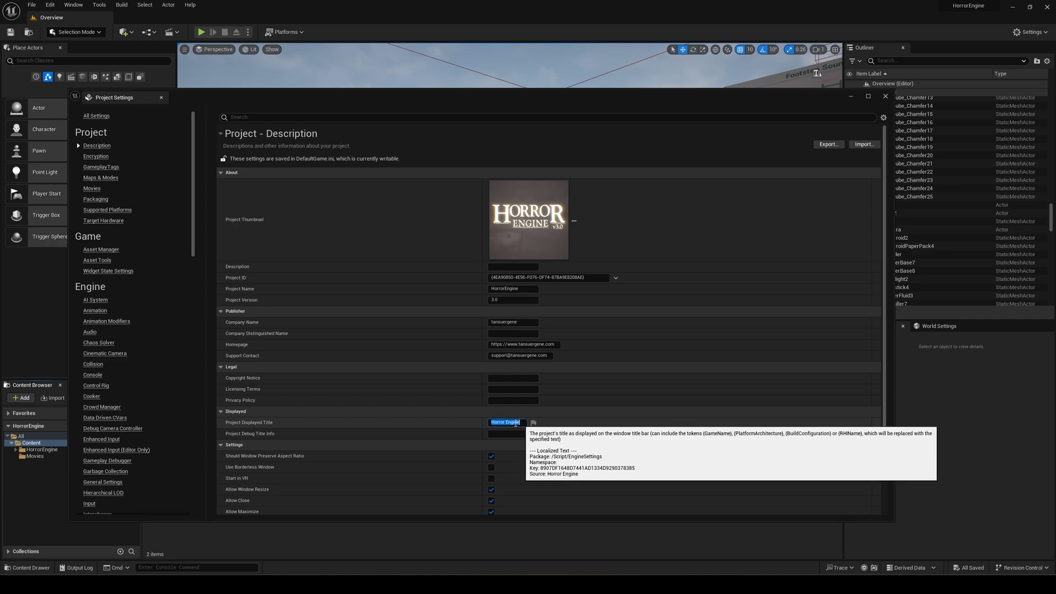
click(270, 425)
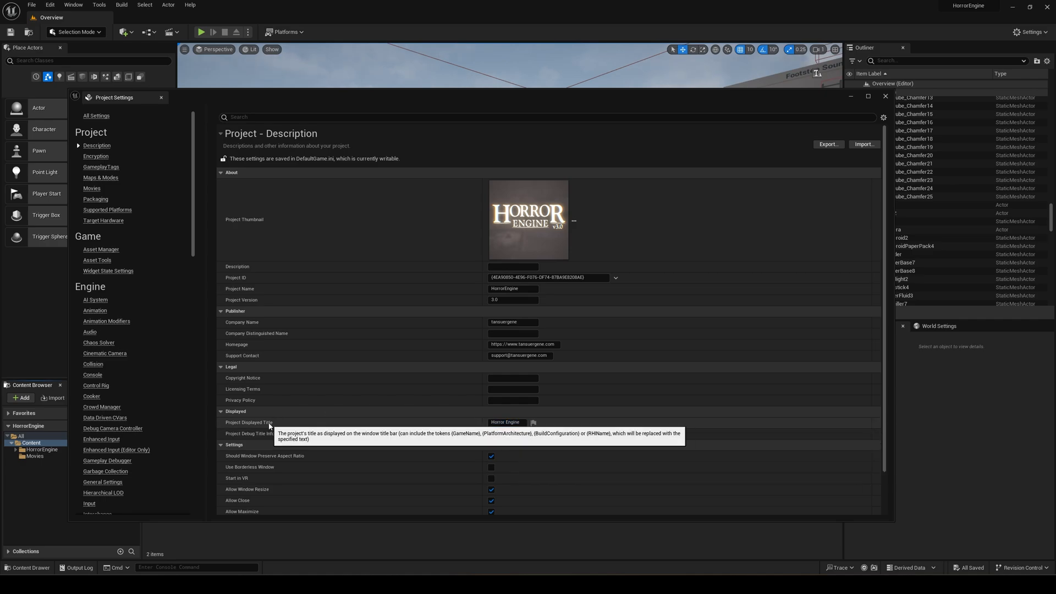
click(504, 423)
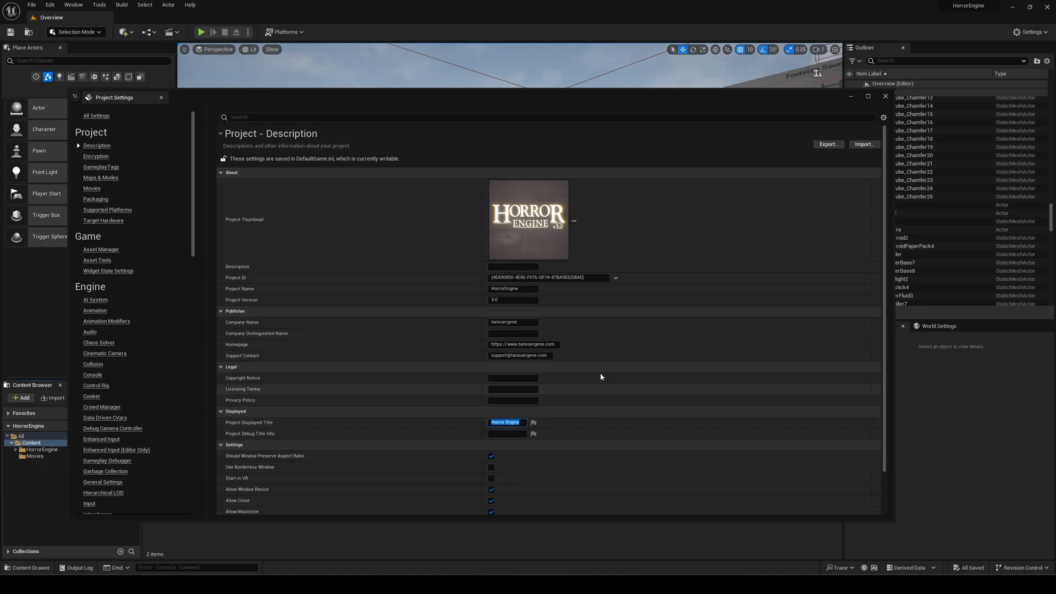
click(324, 337)
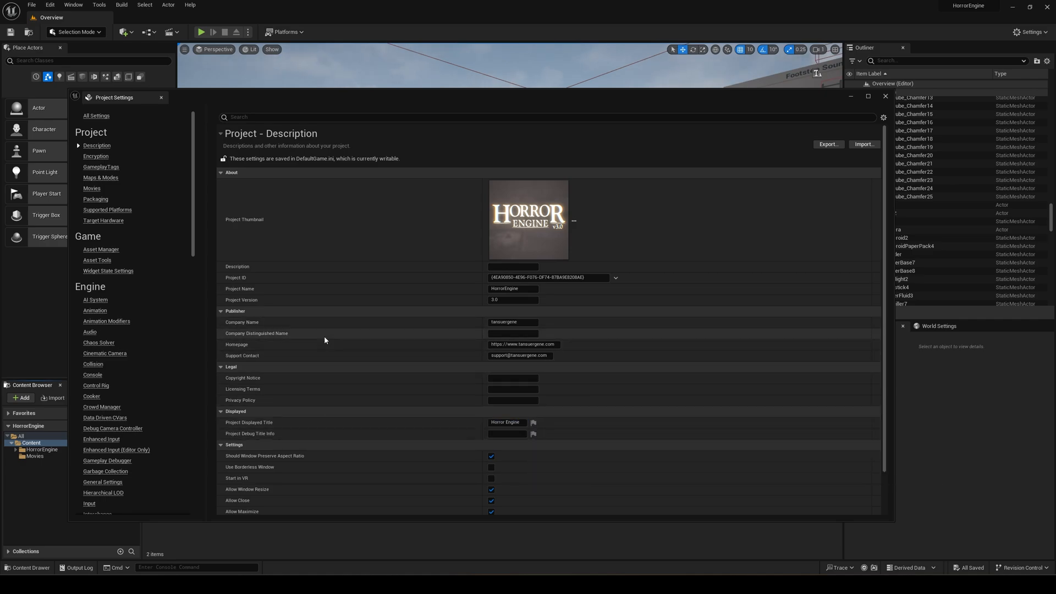
In the Maps & Modes project settings, review the Default GameMode choices and select HE_GameInstance as the Game Instance Class
click(117, 178)
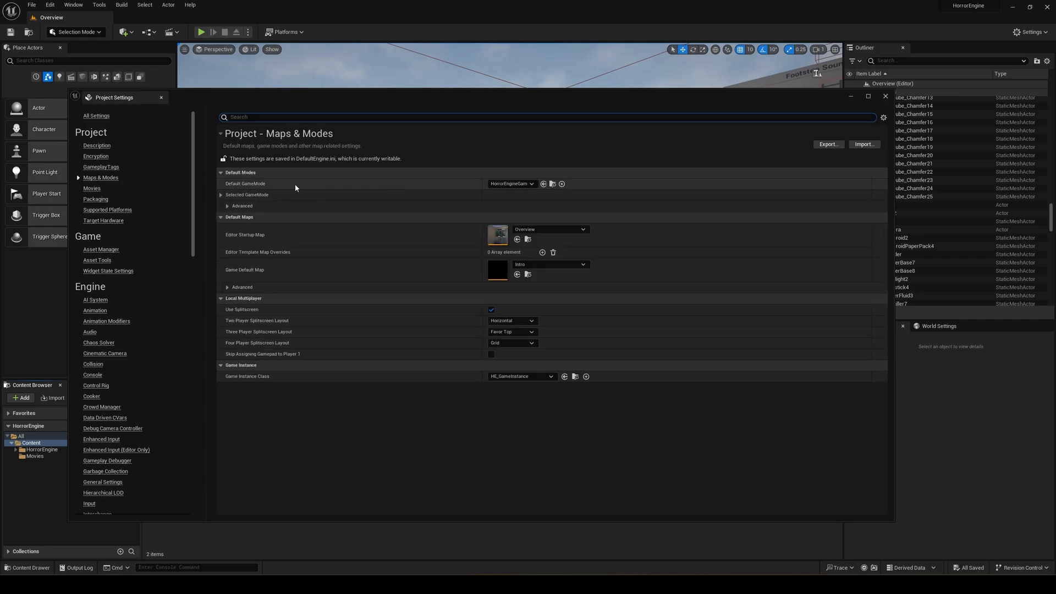
click(512, 184)
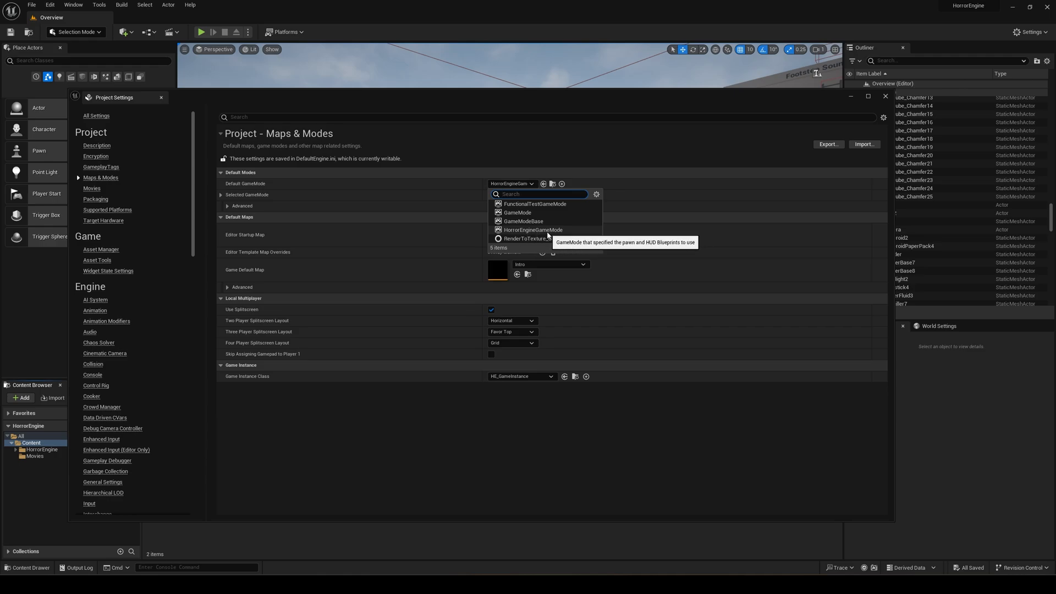
click(472, 185)
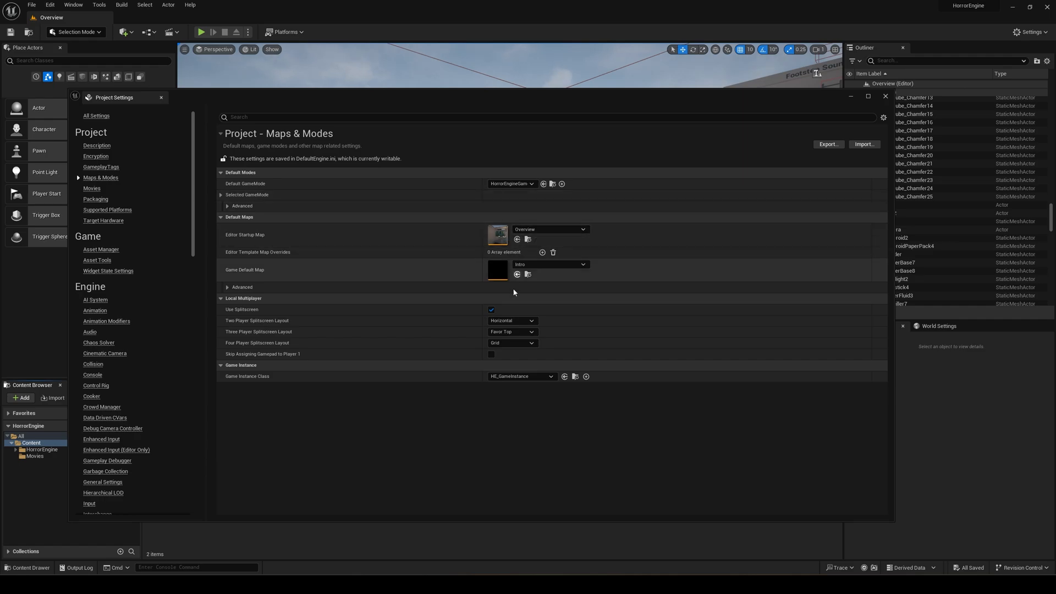
click(514, 377)
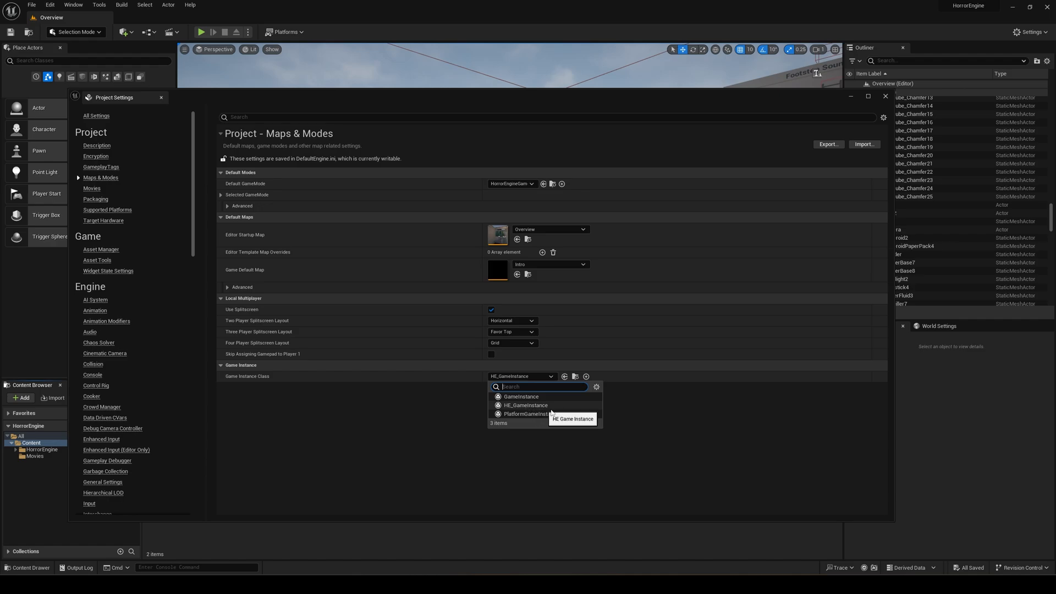
click(537, 405)
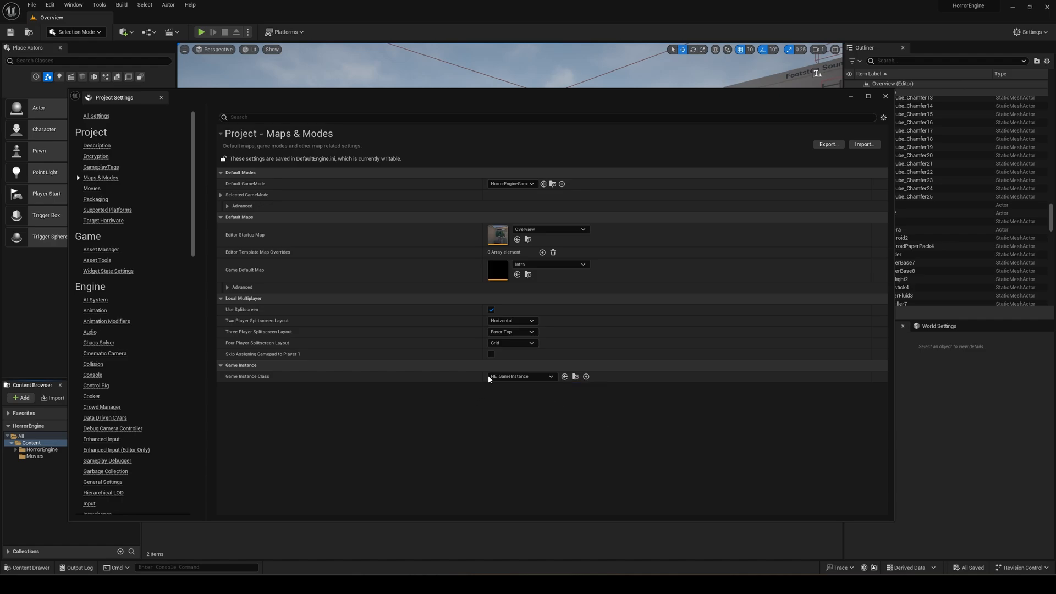
Review the levels available for the Editor Startup Map and the Game Default Map without changing either
click(550, 231)
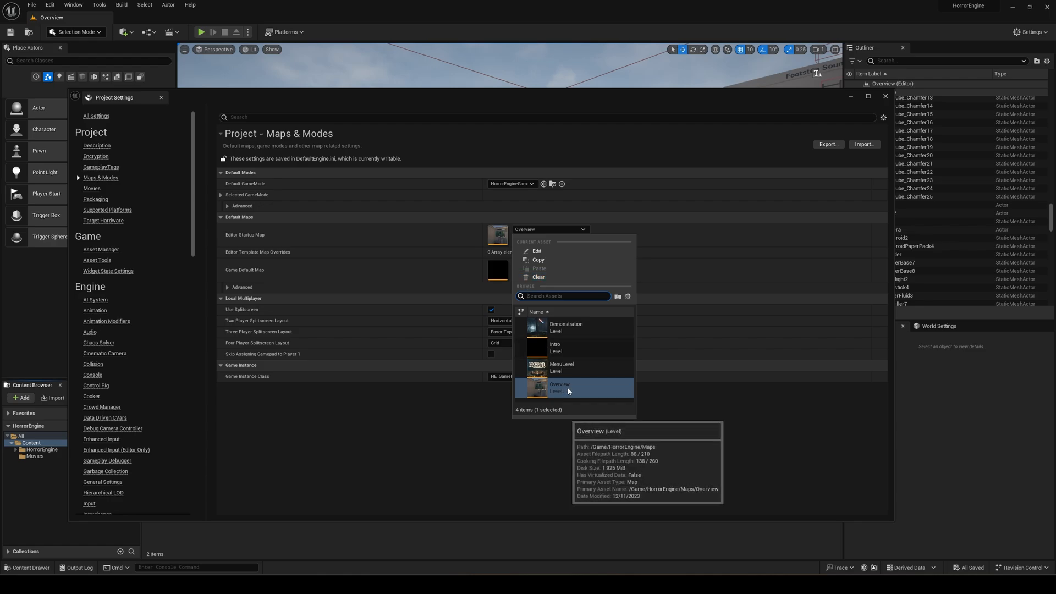
click(451, 259)
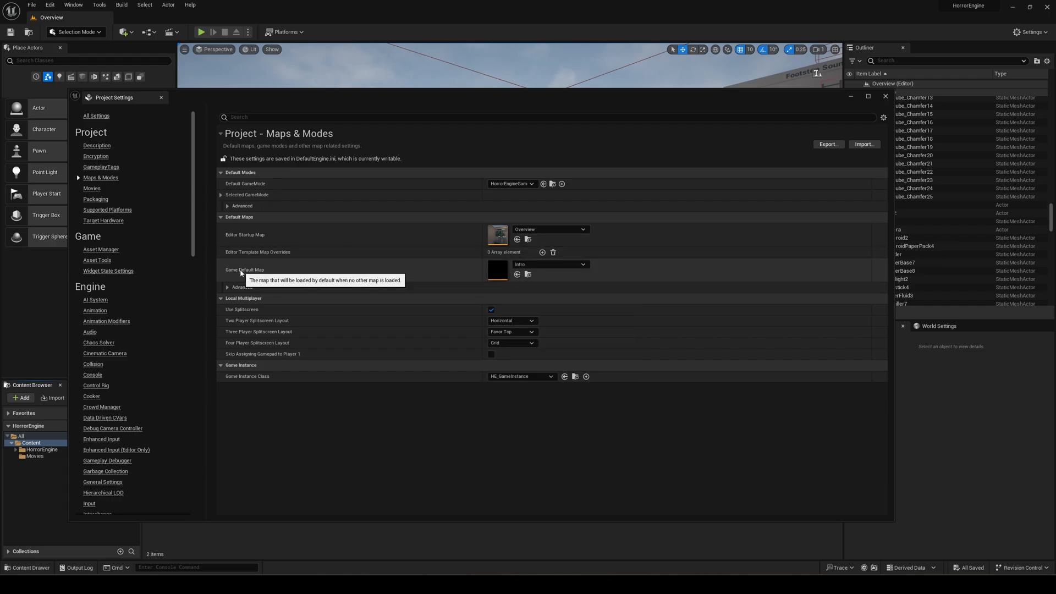
click(529, 265)
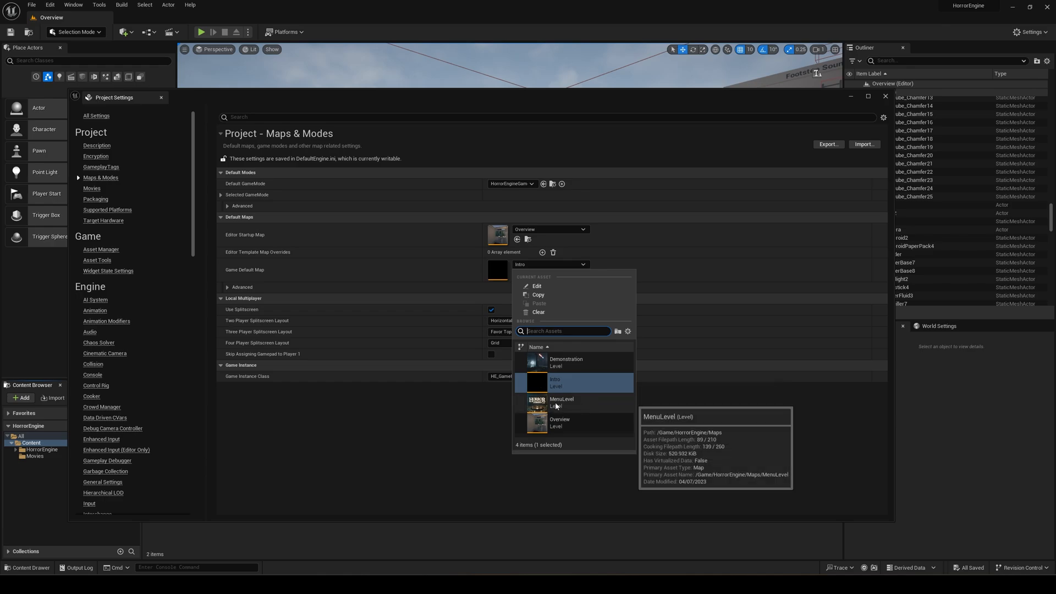
click(437, 266)
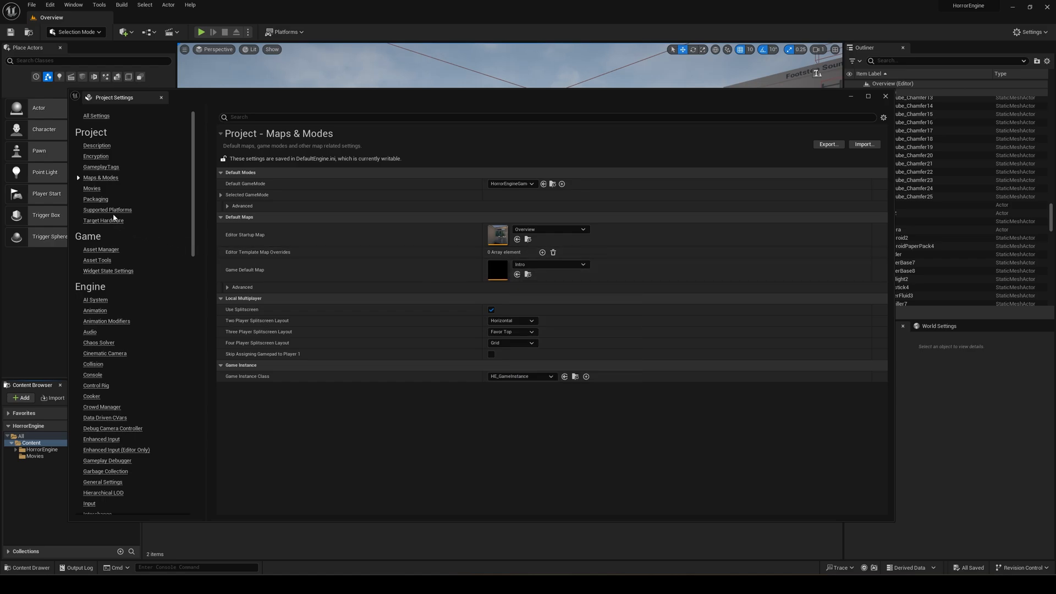
Open the engine's Collision settings and inspect the Usable object channel's name and default response without editing it
scroll(132, 286, down, 2)
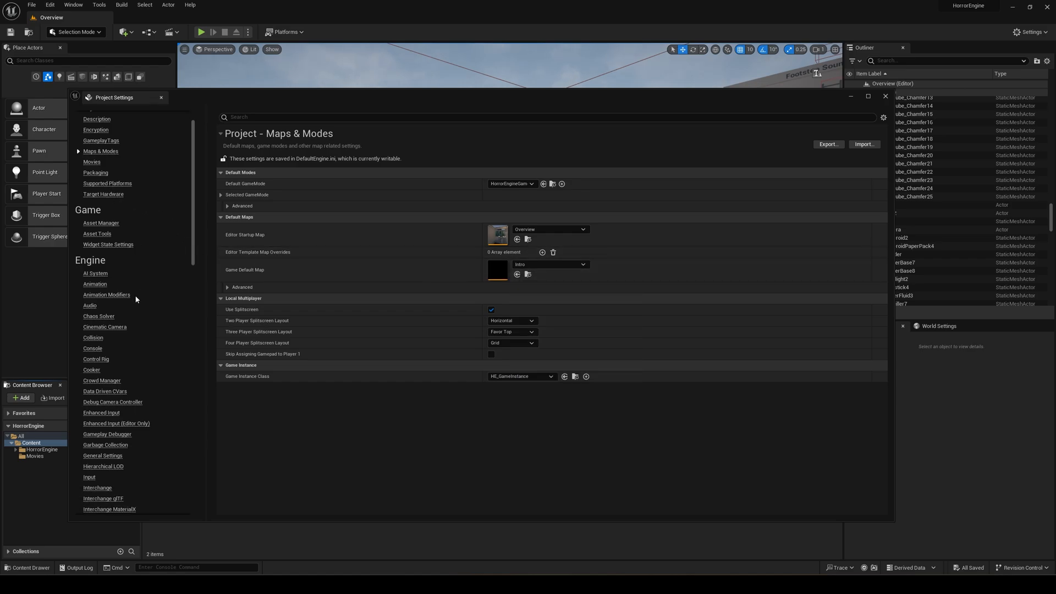
click(97, 339)
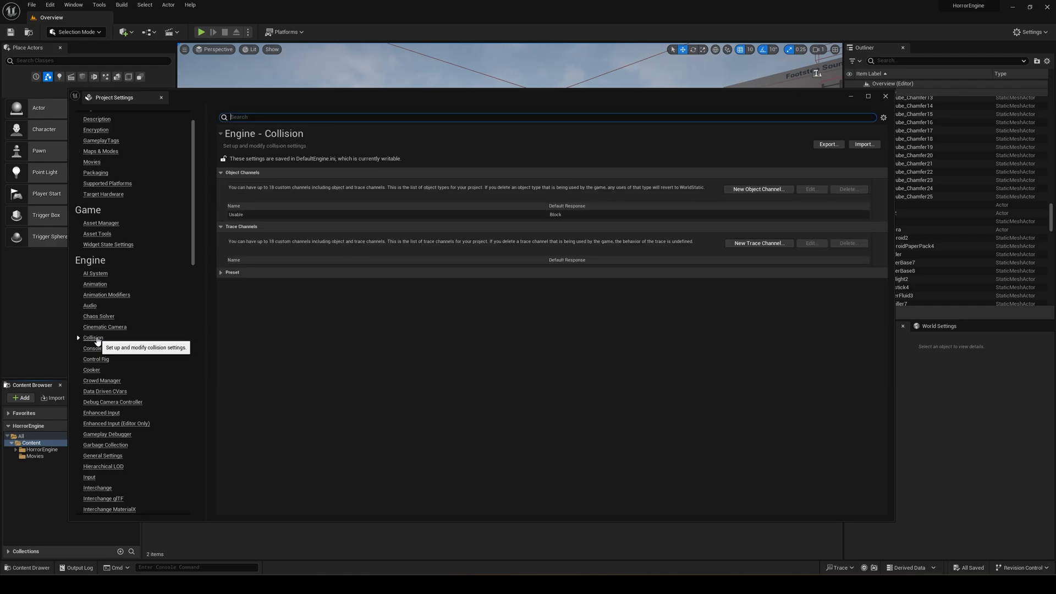
click(241, 215)
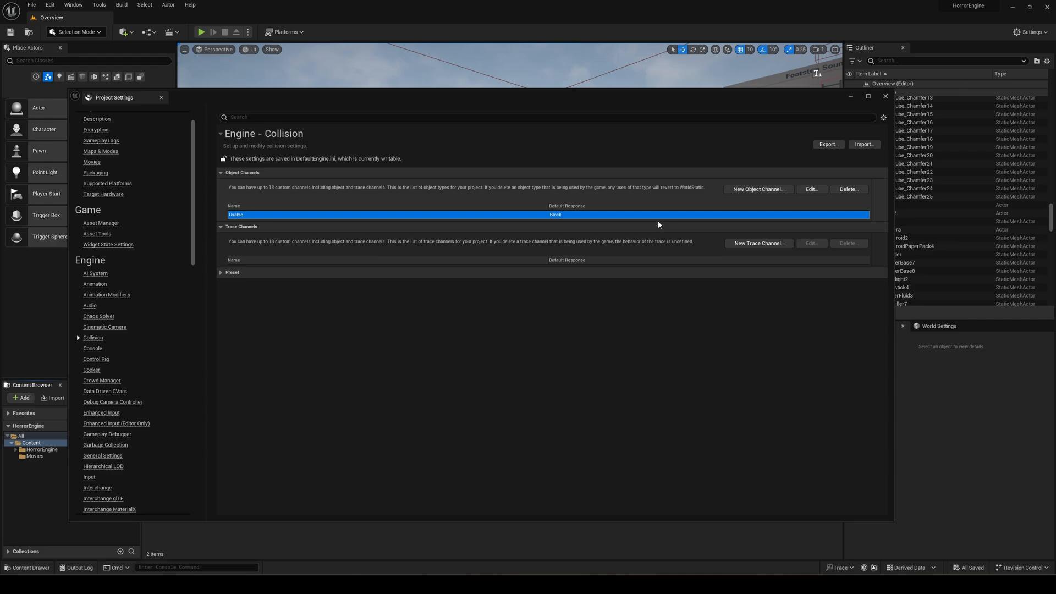
click(812, 189)
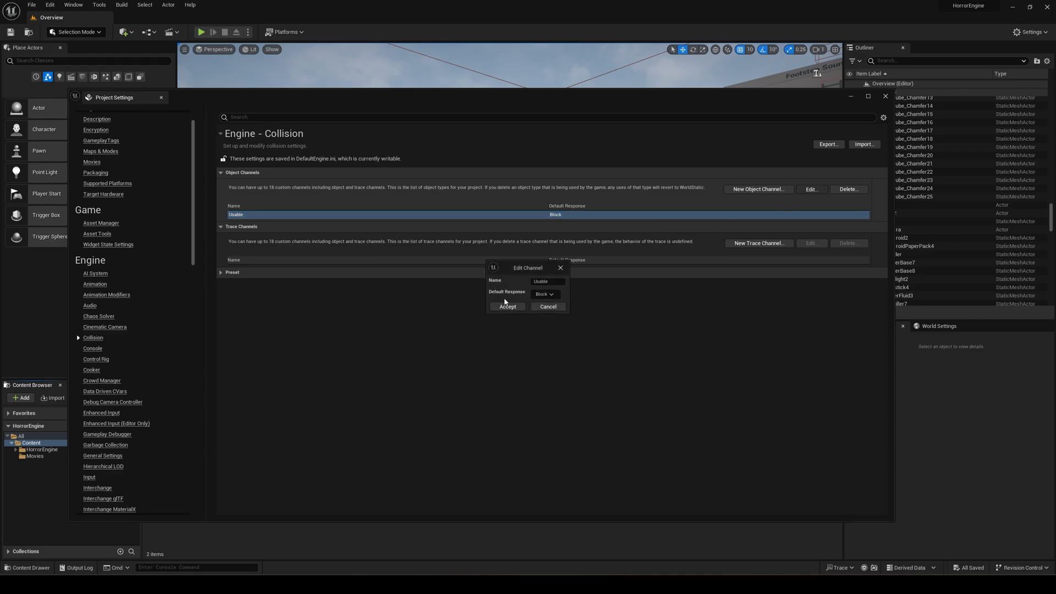
click(560, 268)
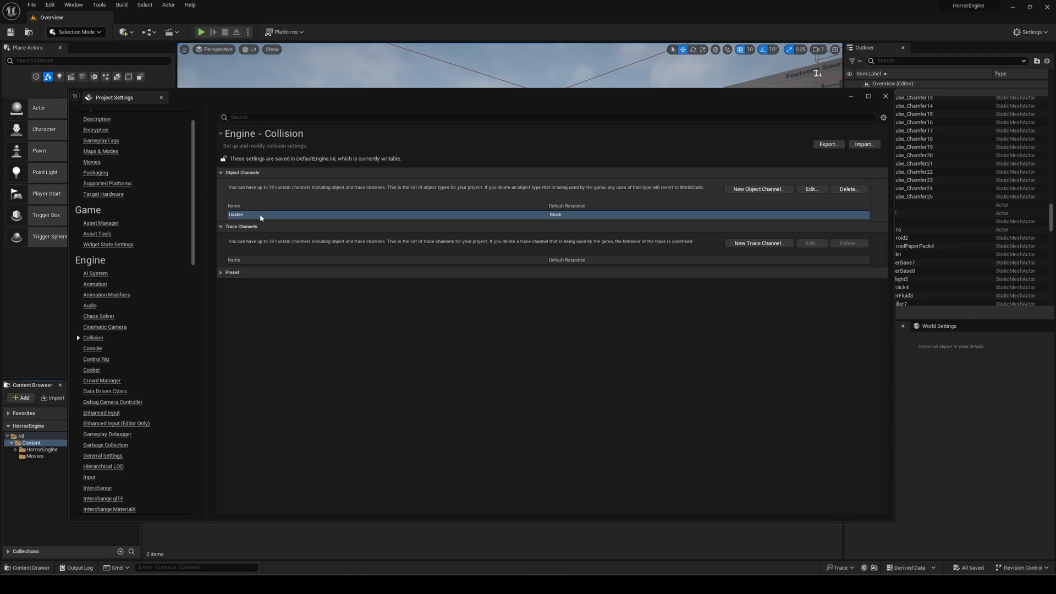
Open the engine's Input settings, examine the Action Mappings and Axis Mappings and collapse both lists
scroll(137, 334, down, 3)
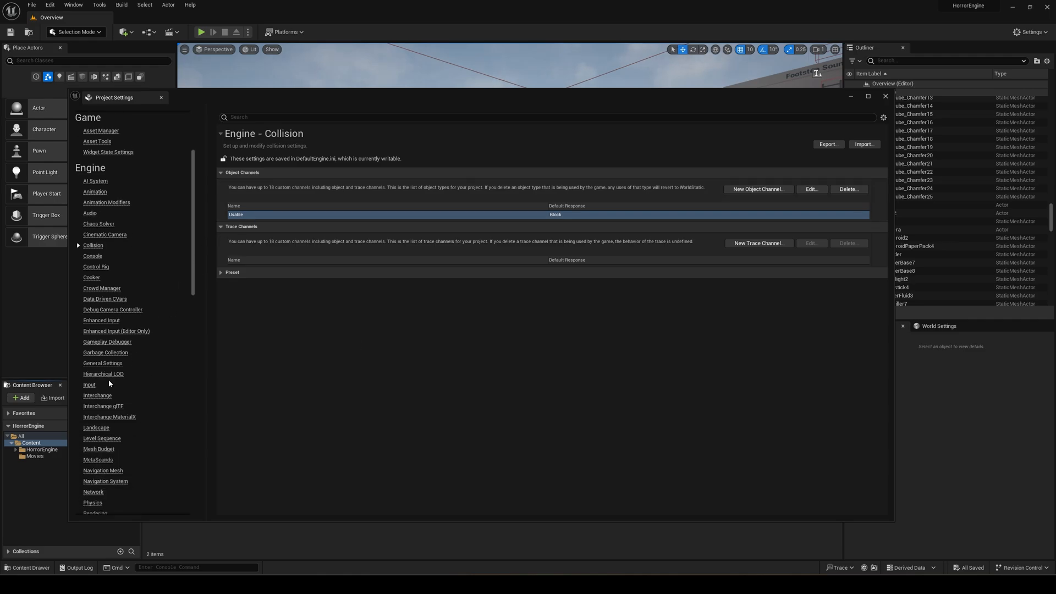
click(89, 397)
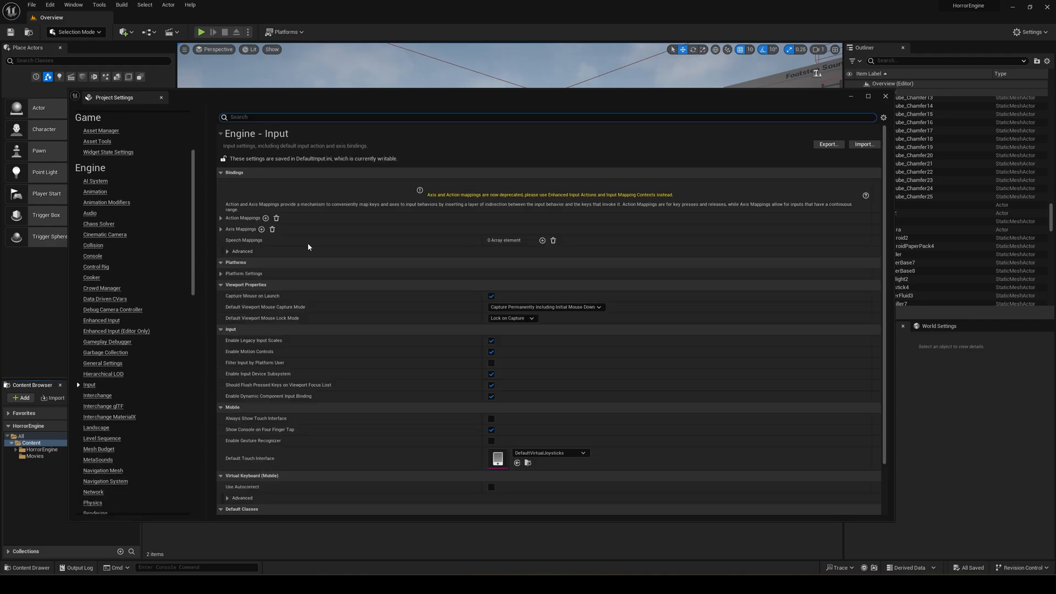
click(220, 219)
click(221, 218)
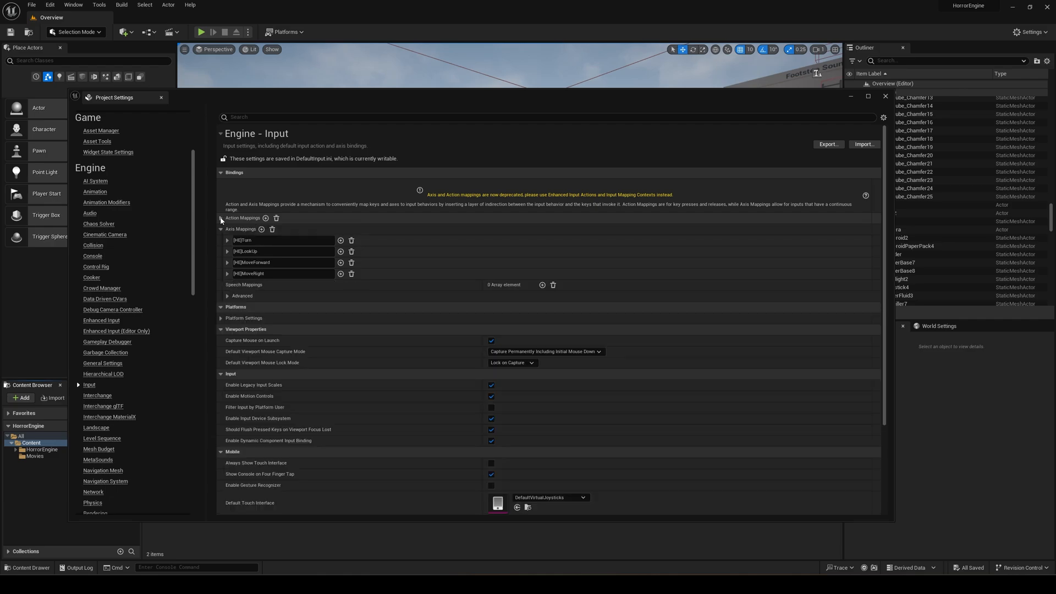
click(221, 229)
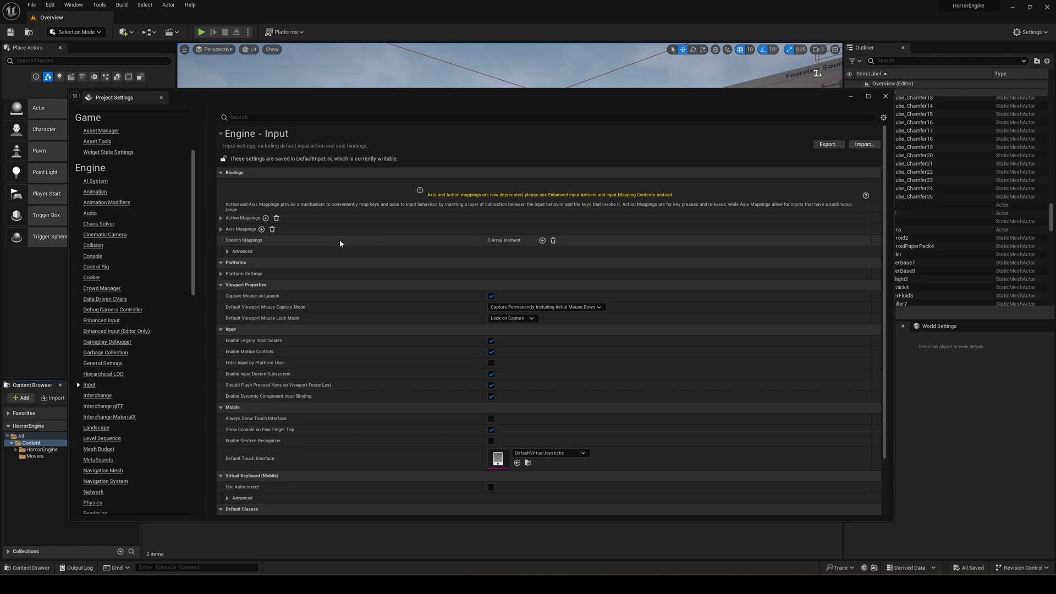
Open the engine's Physics settings and examine the project's custom Physical Surface types
scroll(161, 398, down, 4)
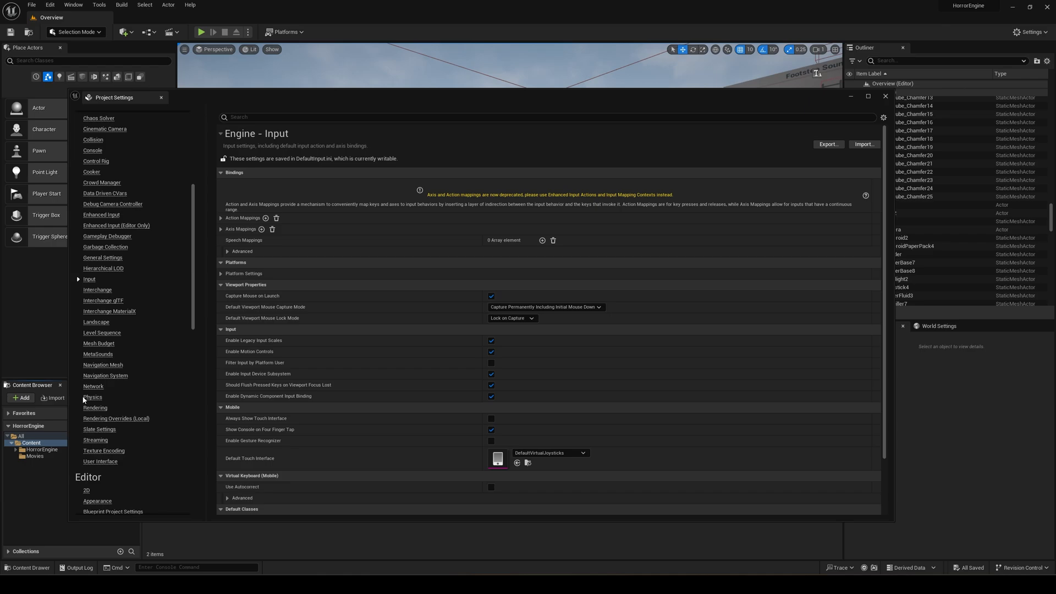
click(88, 397)
scroll(405, 294, down, 15)
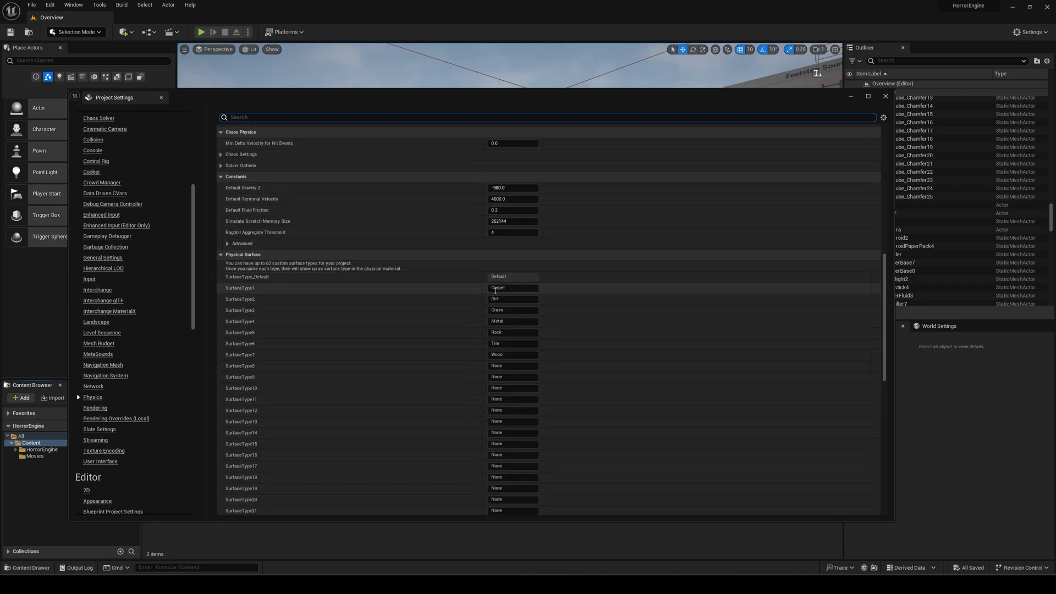
Go through the Physical Surface names from SurfaceType1 to SurfaceType7 without editing them and close the project settings
click(511, 288)
click(519, 299)
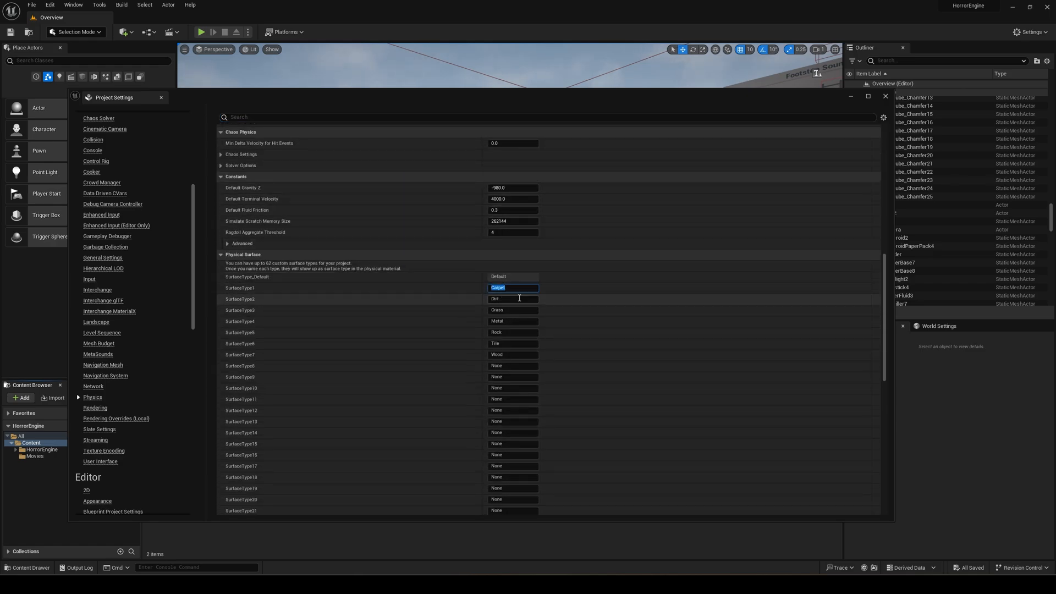
click(520, 310)
click(520, 321)
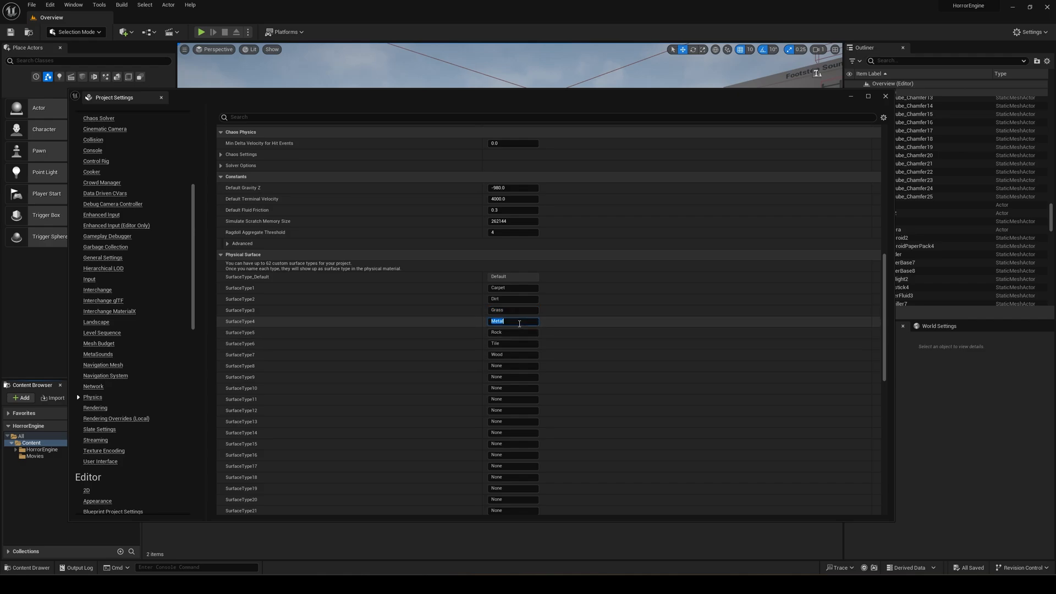
click(518, 332)
click(519, 343)
click(520, 355)
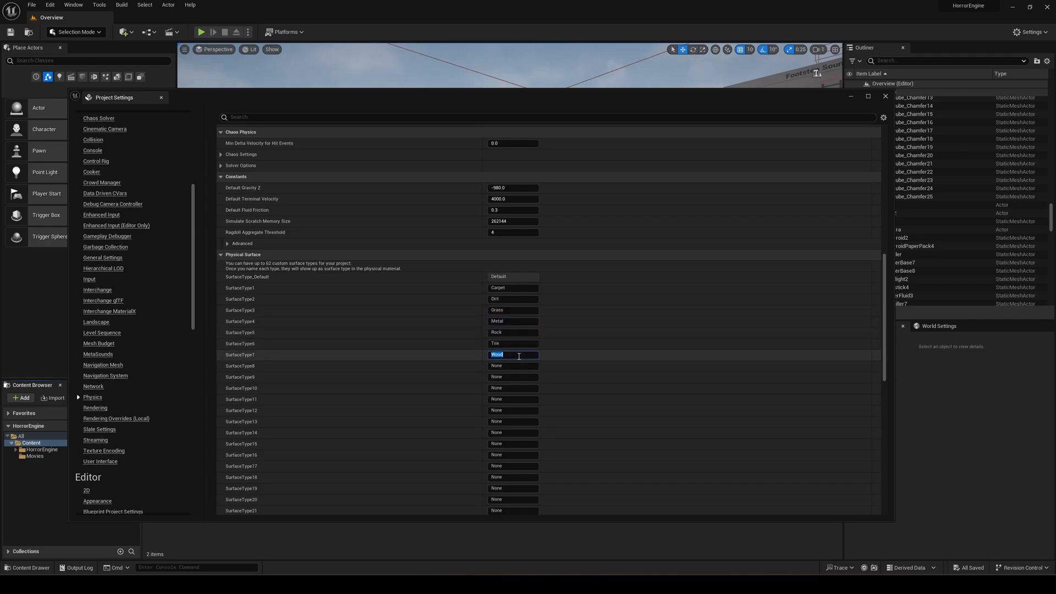
click(464, 355)
scroll(447, 355, up, 15)
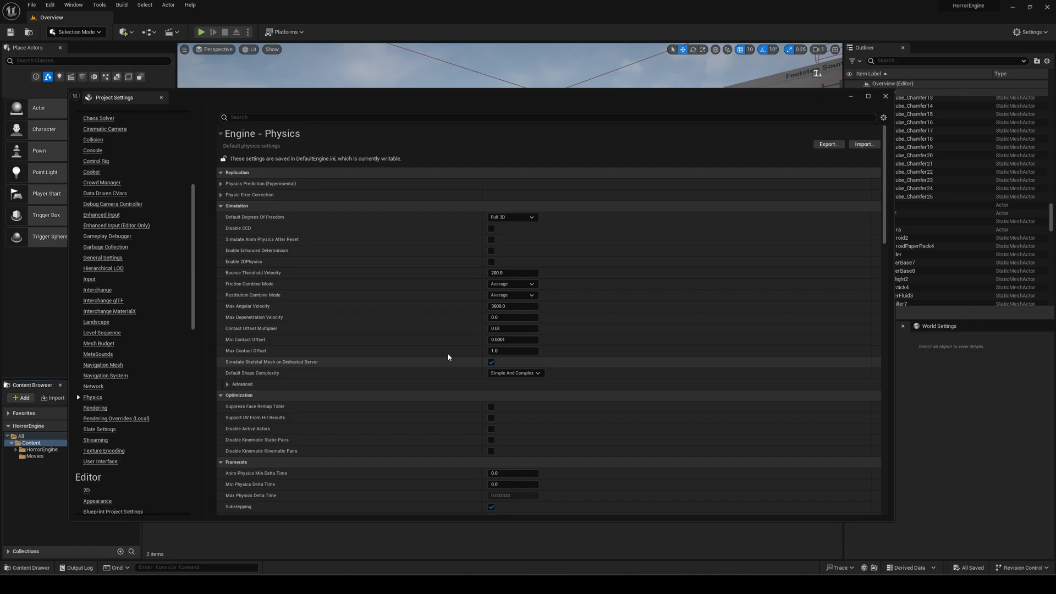
click(885, 97)
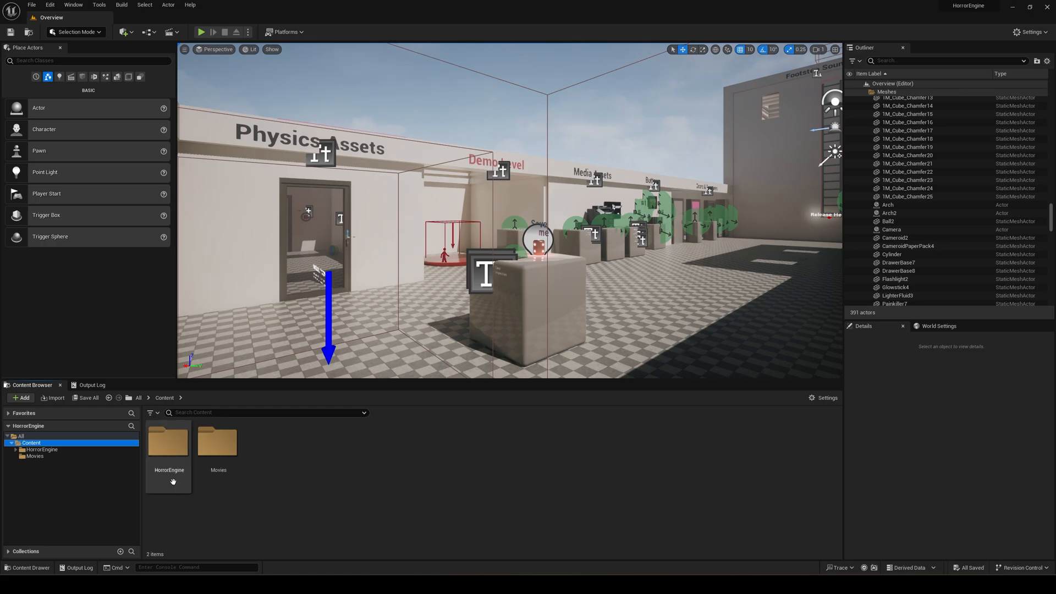
Open the HorrorEngine content folder and review the HE_GameplaySettings, HE_InputSettings and HE_VideoSettings structures
double_click(171, 451)
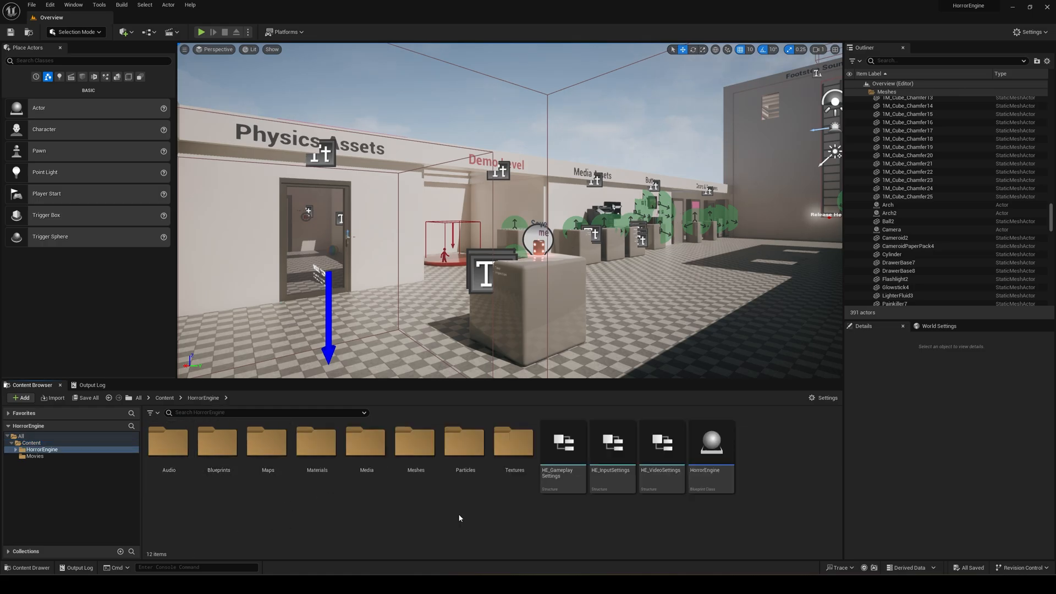
click(562, 479)
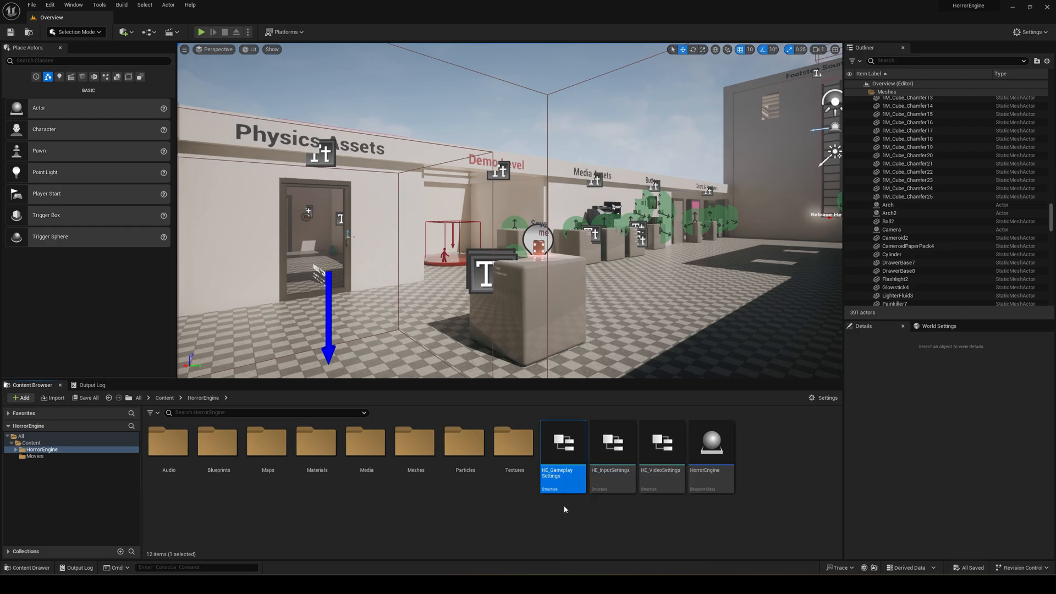
click(612, 479)
click(662, 479)
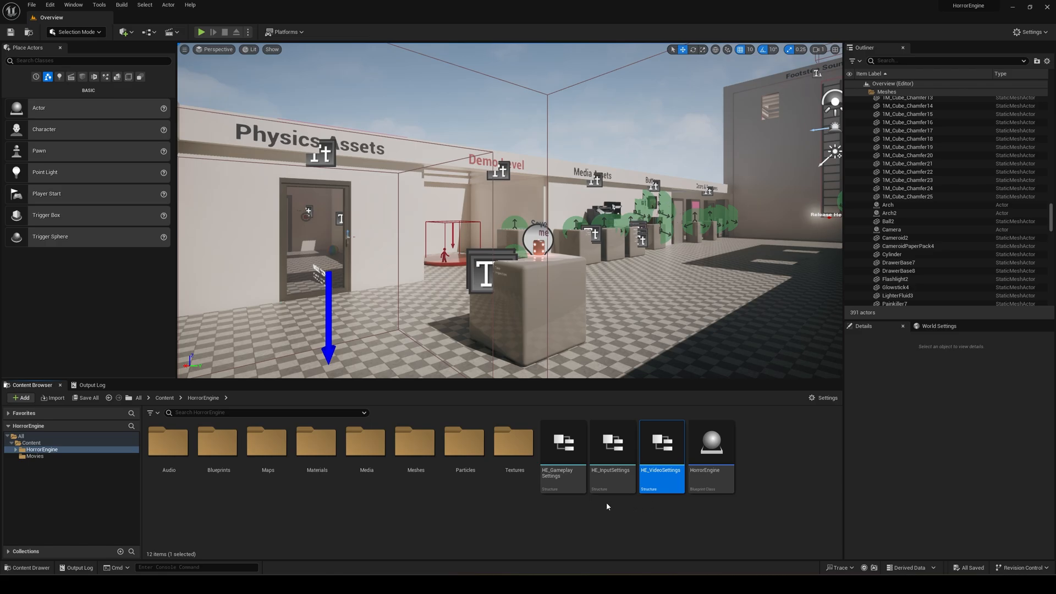
Open the Blueprints folder and inspect the SaveGameActor blueprint along with its instance placed in the level
double_click(219, 442)
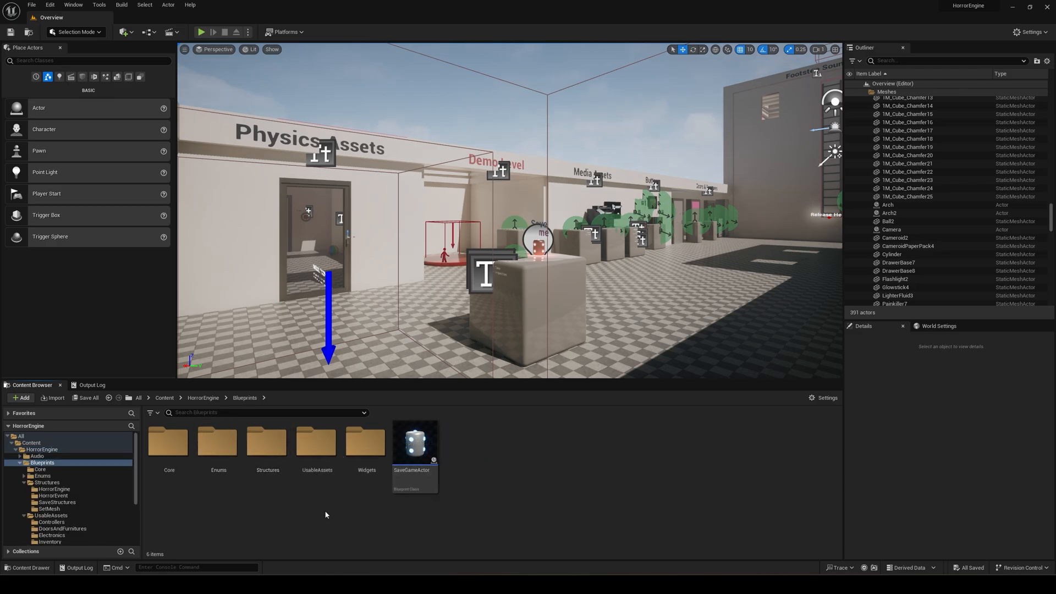
click(429, 454)
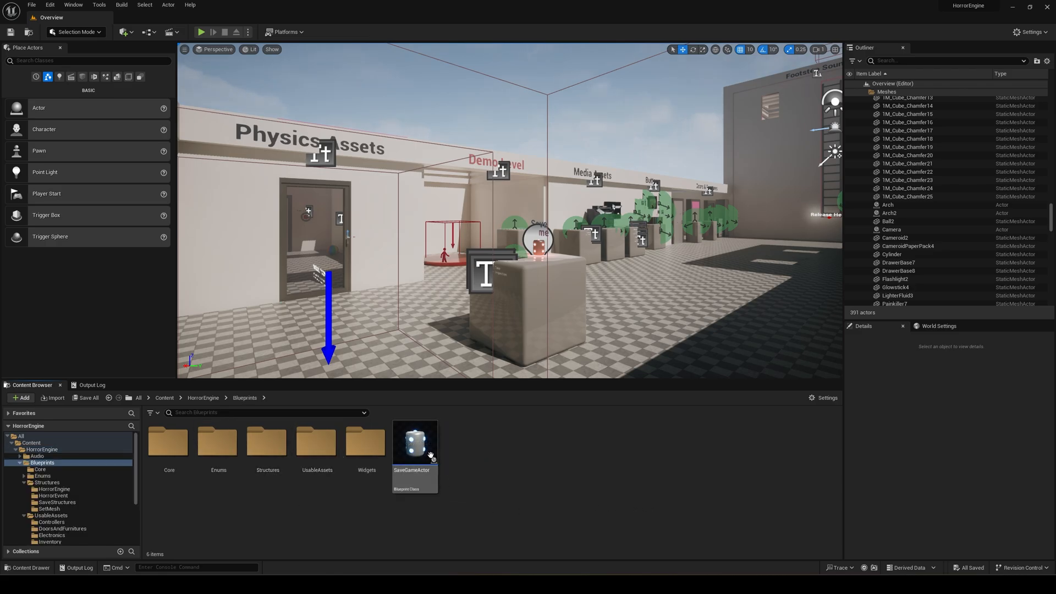
click(539, 245)
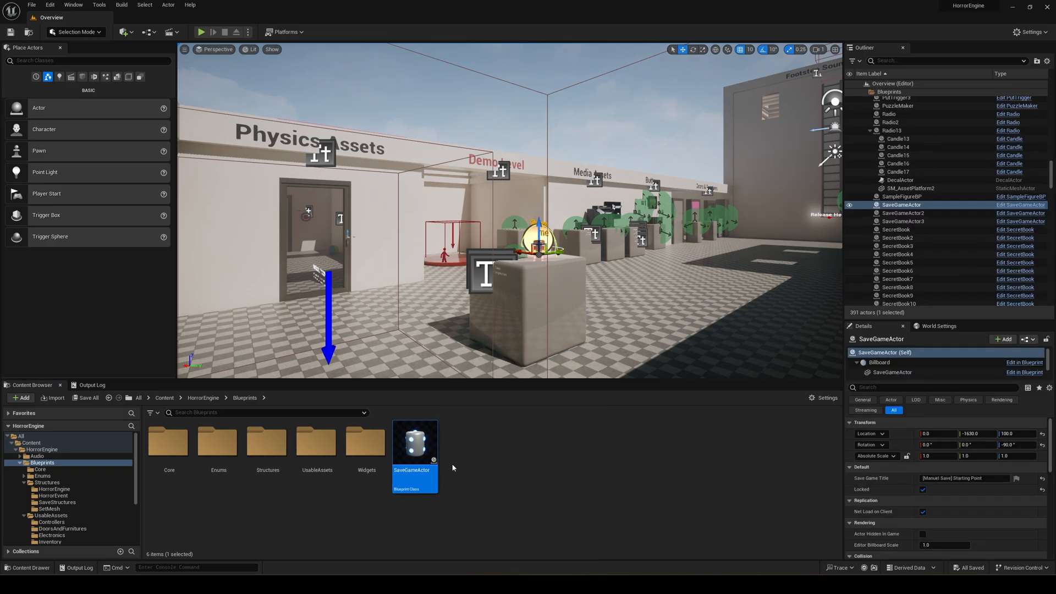
click(457, 478)
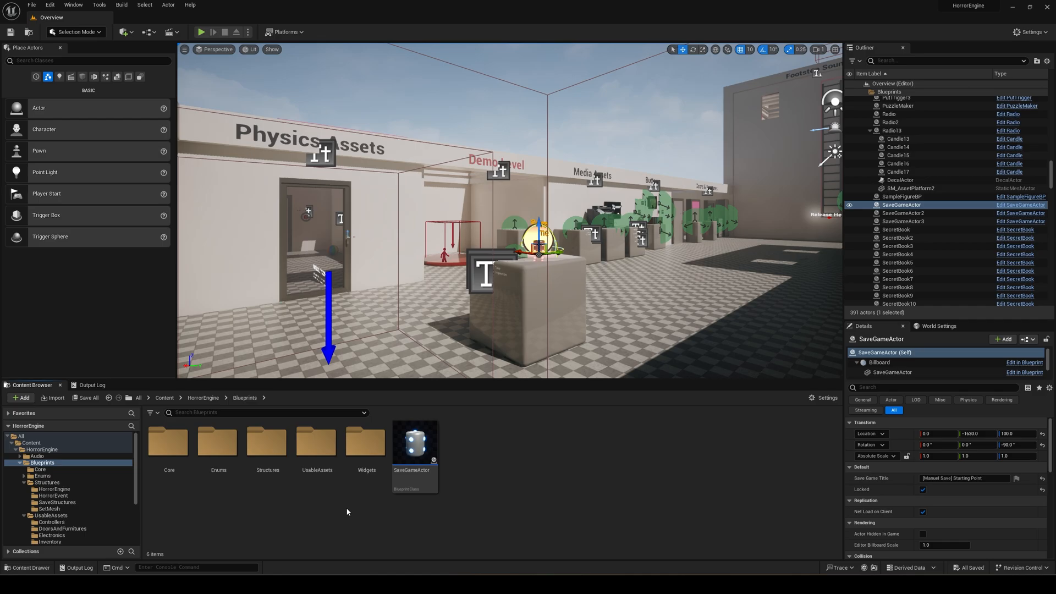
Open the UsableAssets folder, clear the actor selection and examine the blueprints in Controllers, DoorsAndFurnitures and Electronics
double_click(324, 457)
click(587, 314)
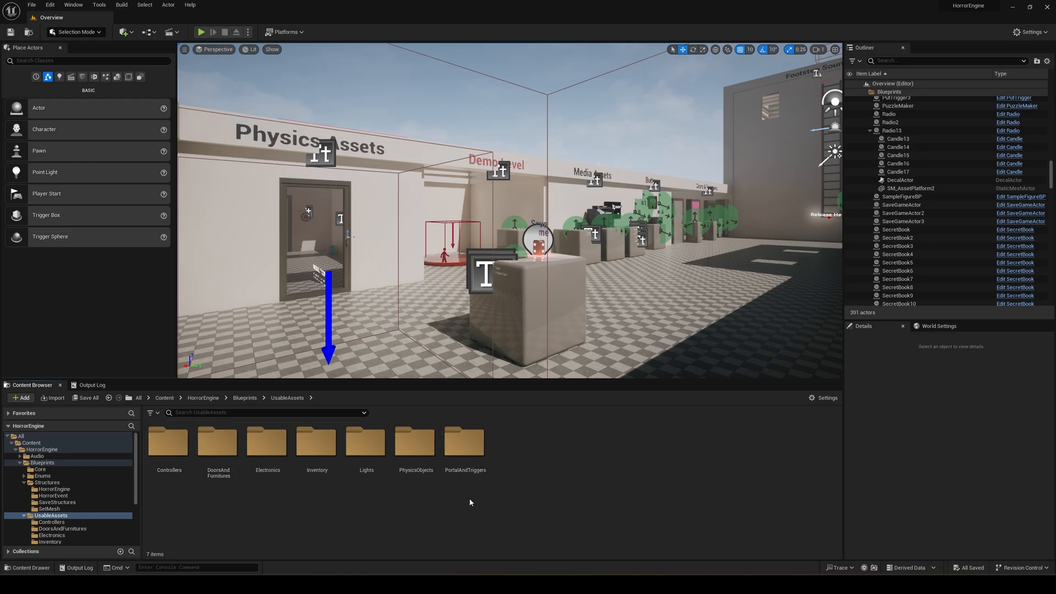
click(182, 450)
double_click(182, 450)
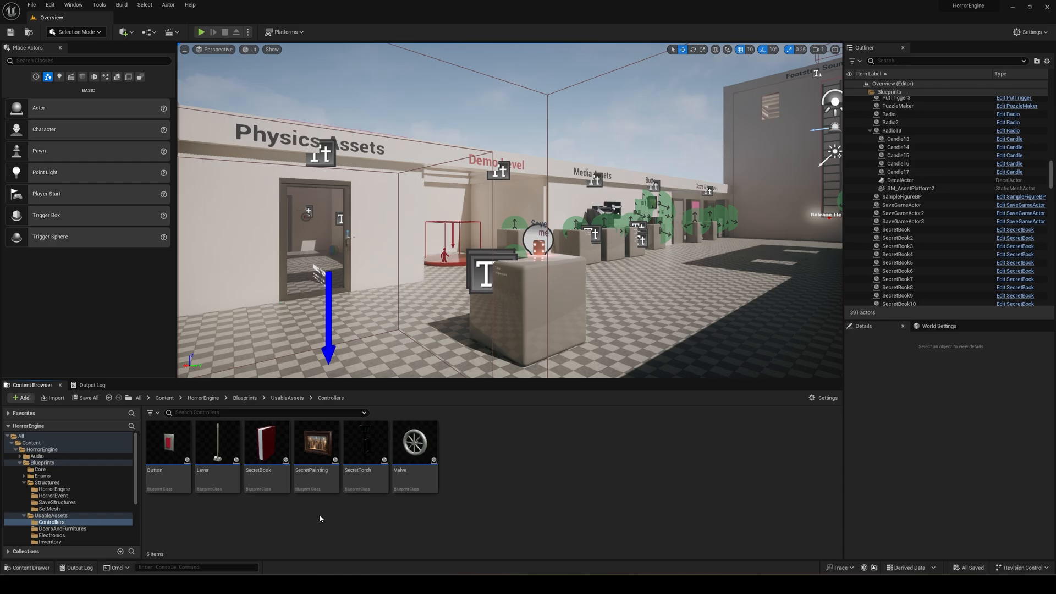
click(290, 397)
double_click(217, 442)
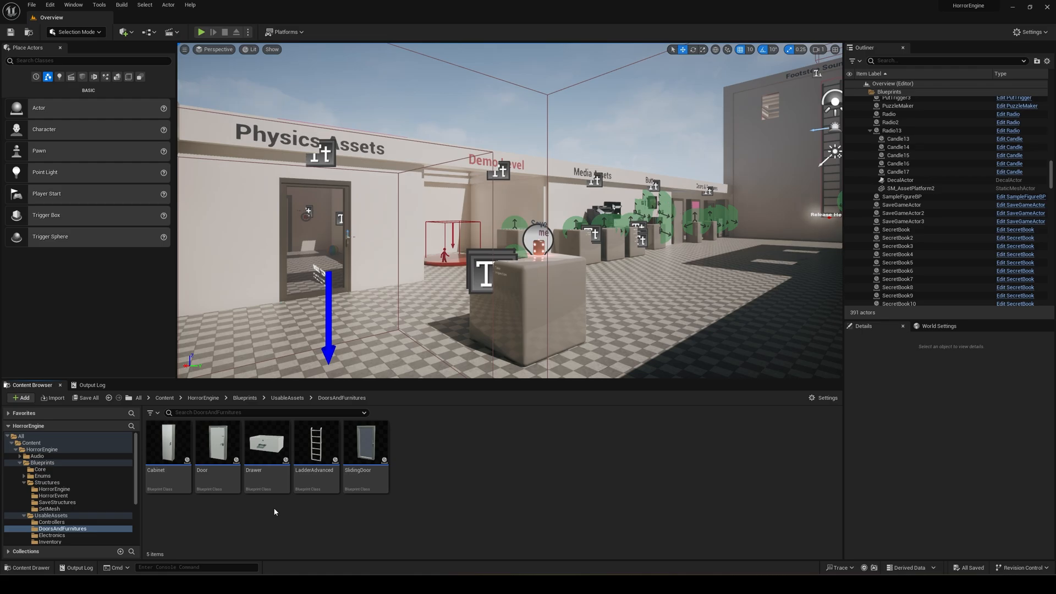
click(287, 398)
double_click(278, 458)
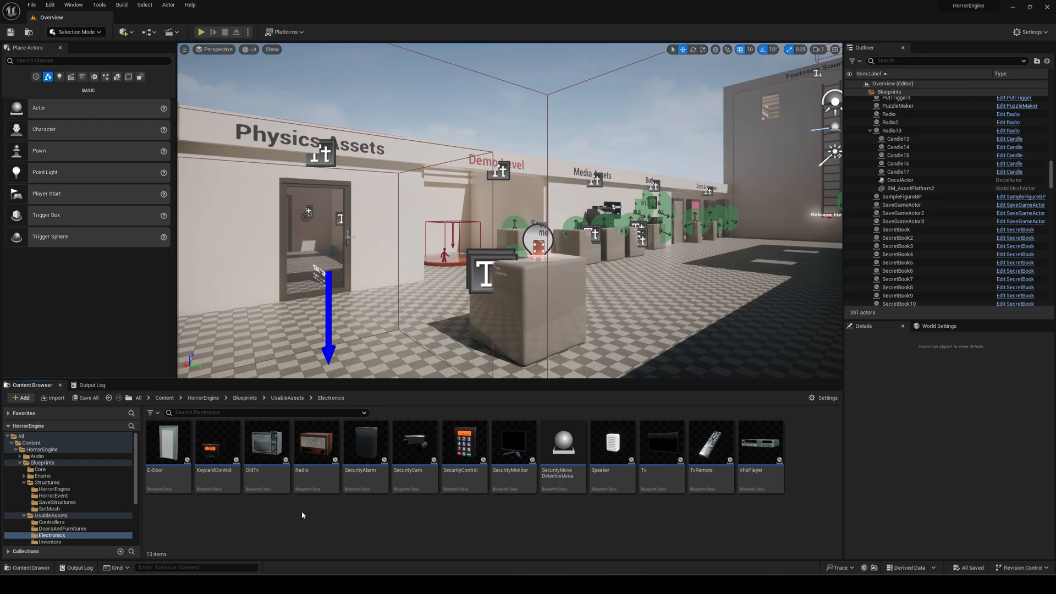
Examine the blueprints in the Inventory, Lights and PhysicsObjects folders of UsableAssets
click(287, 397)
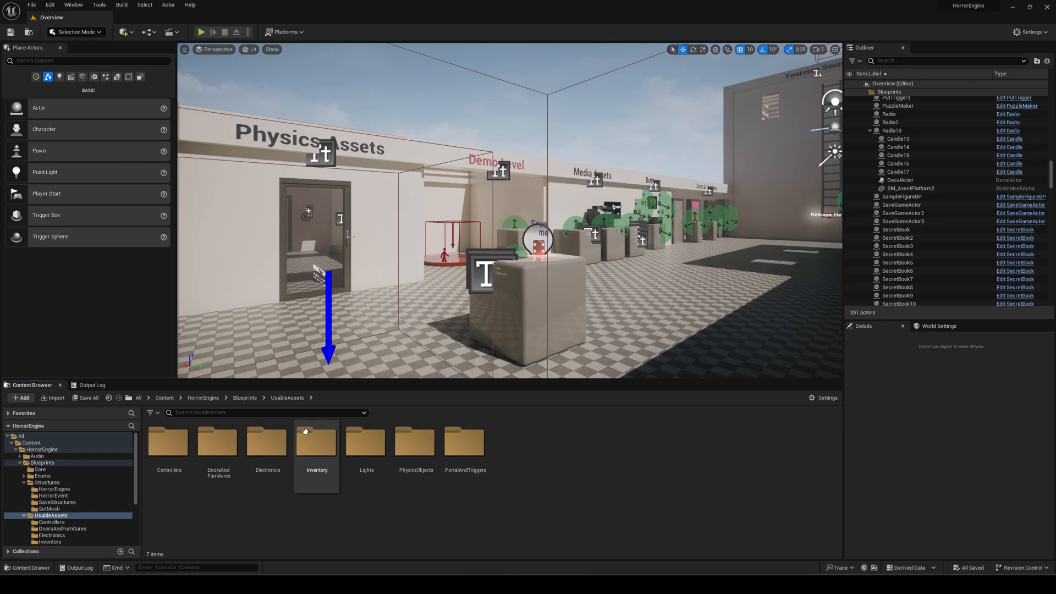
double_click(317, 443)
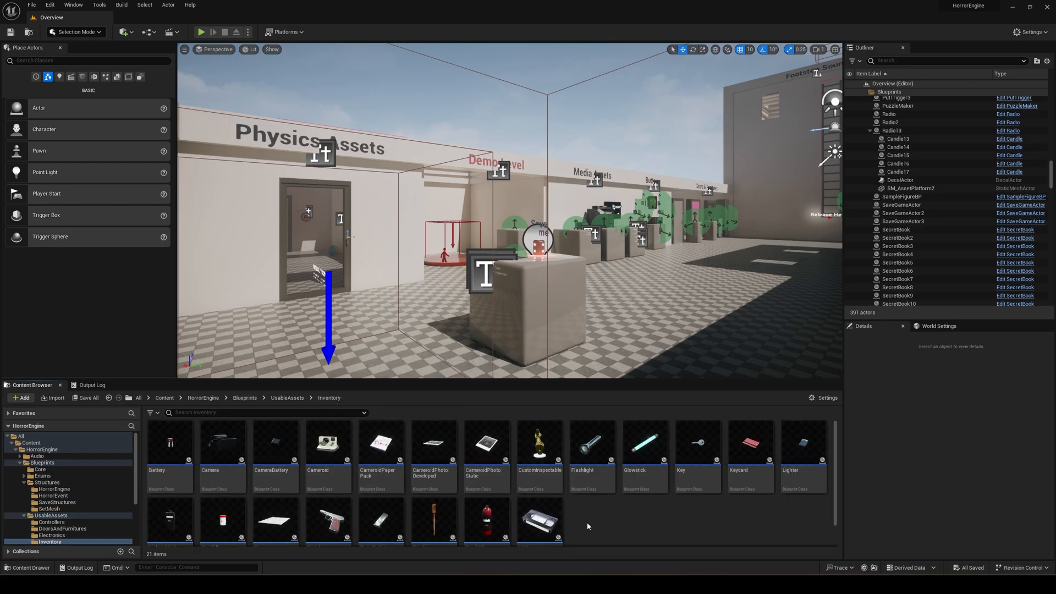
scroll(587, 526, down, 1)
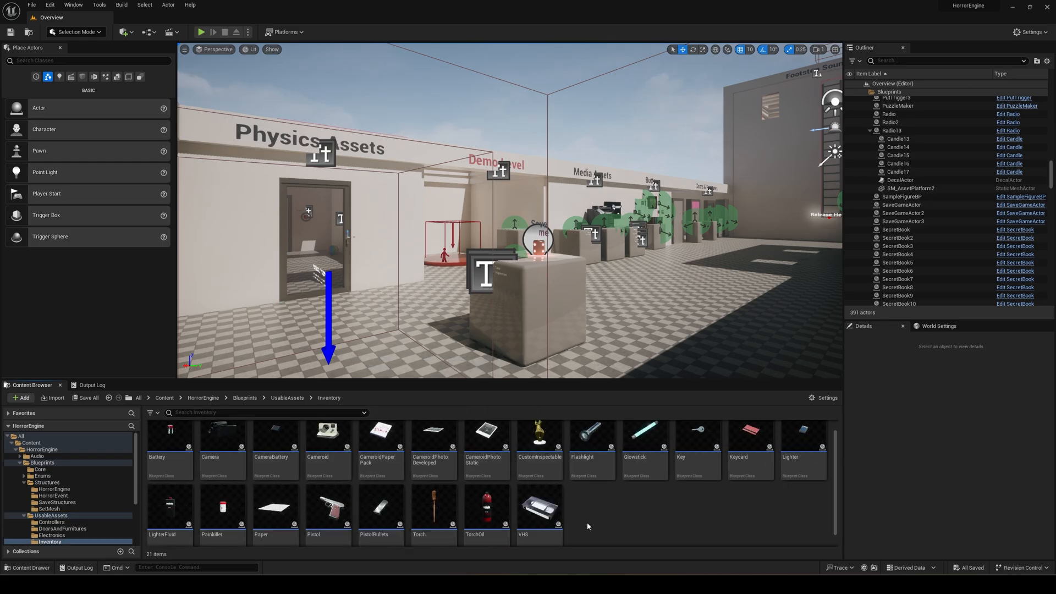
scroll(587, 523, up, 1)
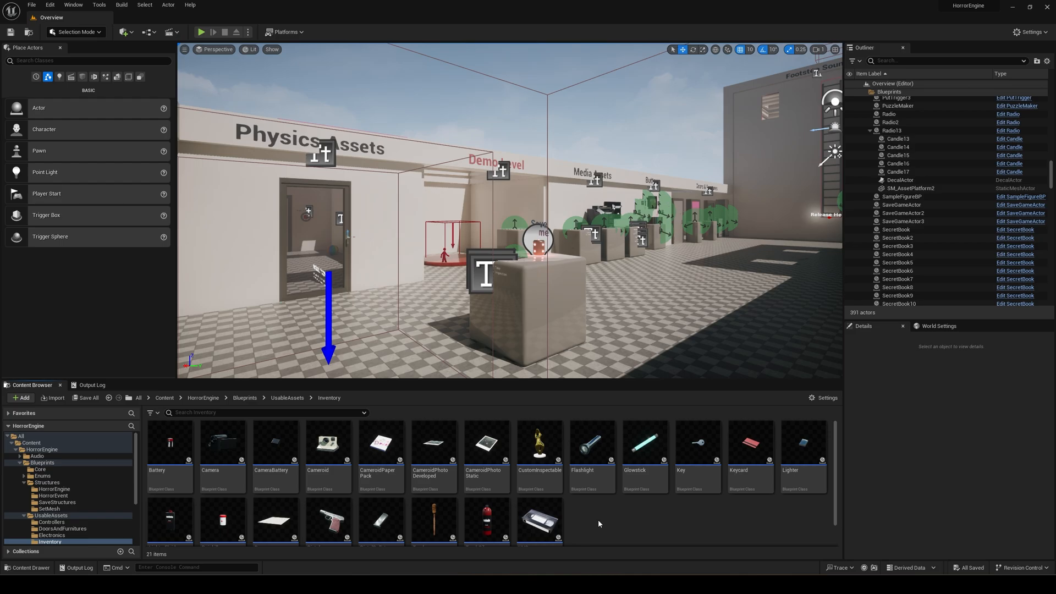
click(287, 397)
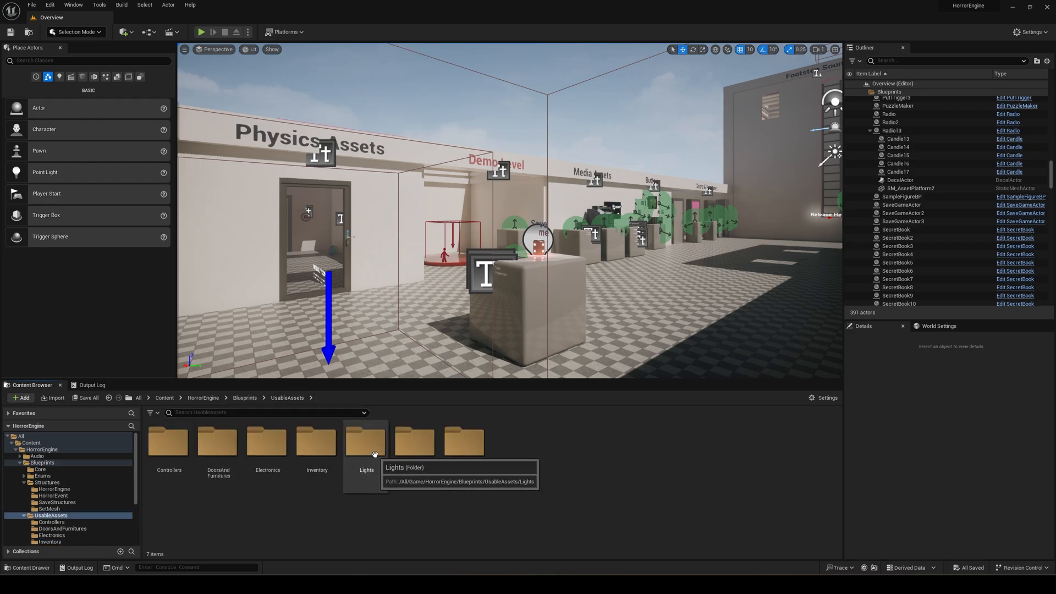
double_click(352, 471)
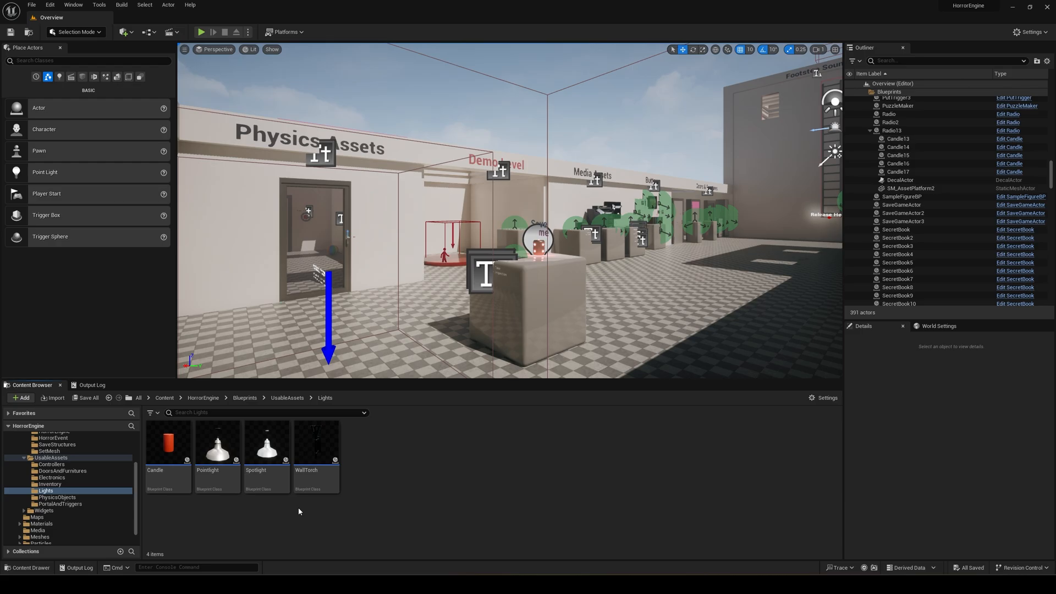
click(287, 397)
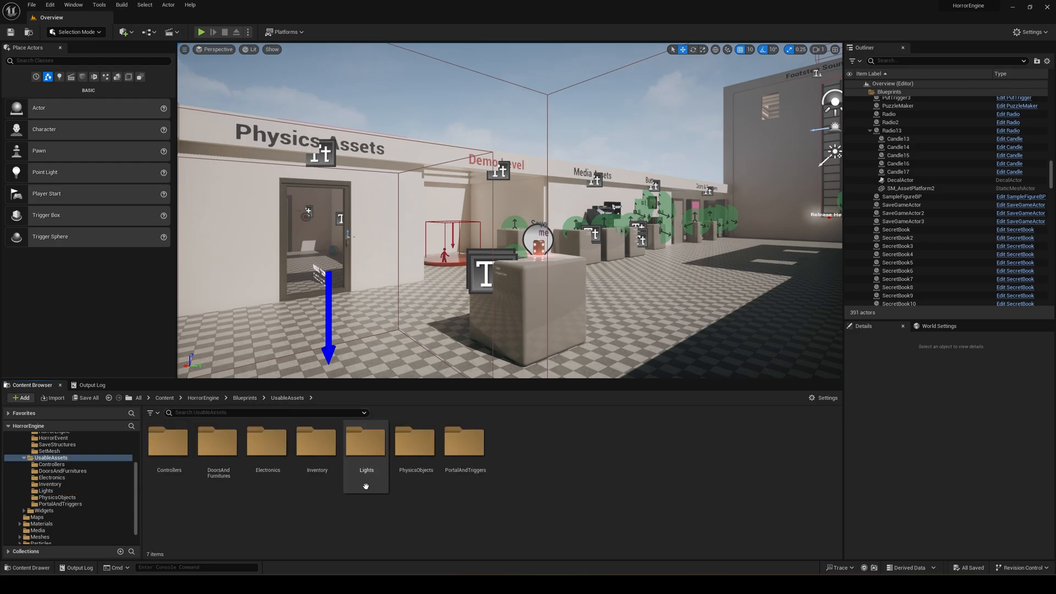
double_click(414, 443)
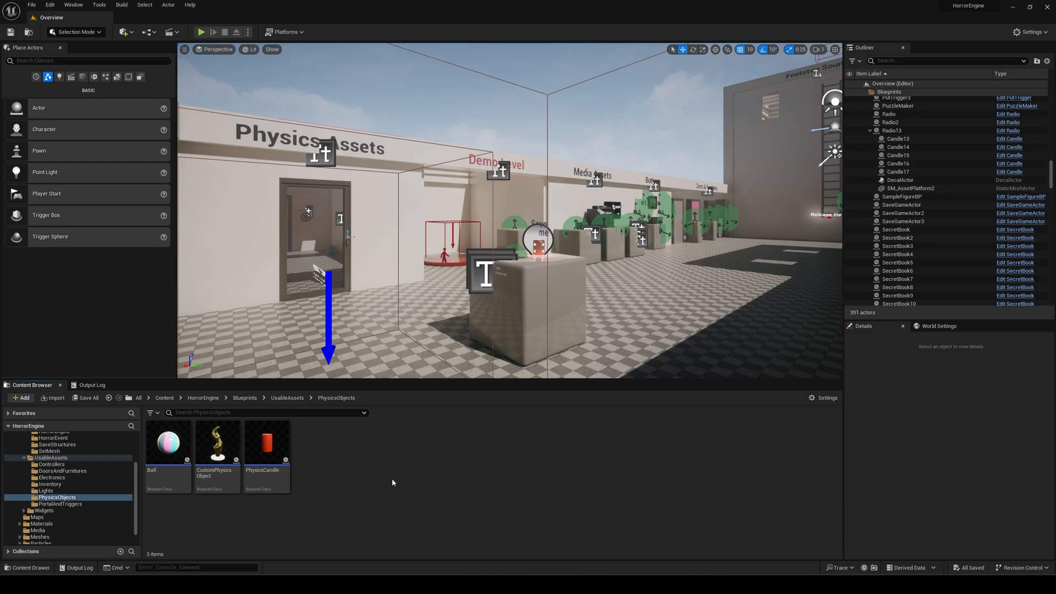
Open the PortalAndTriggers folder of UsableAssets and inspect the Portal blueprint
click(295, 398)
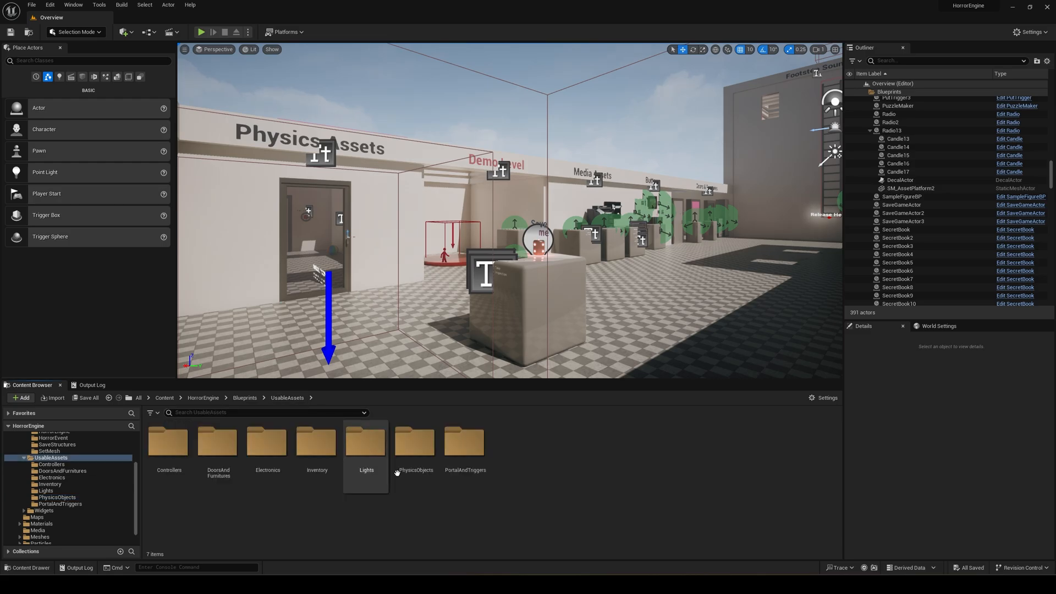
double_click(464, 451)
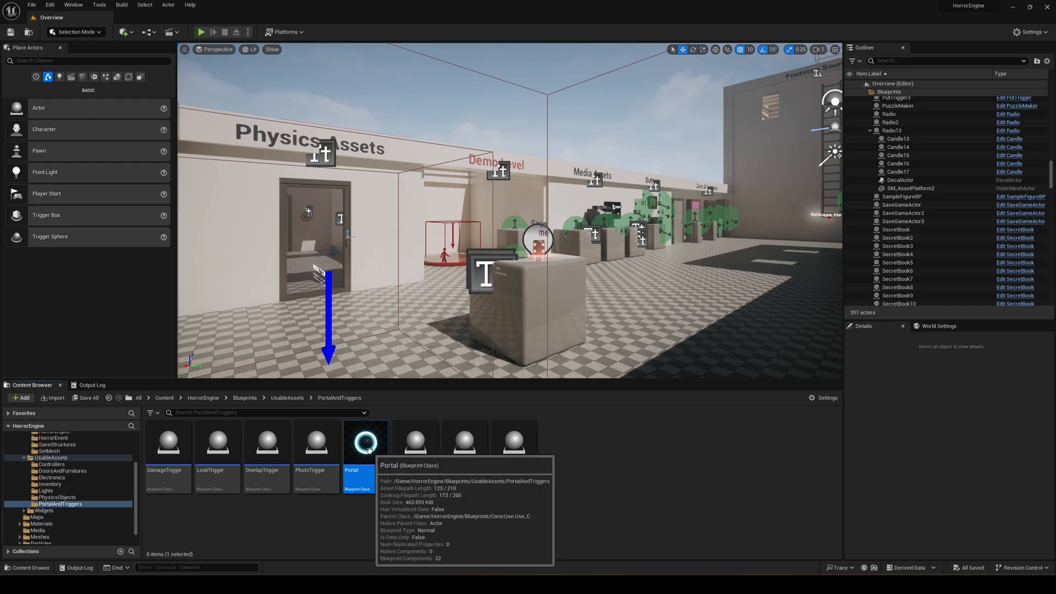
click(366, 473)
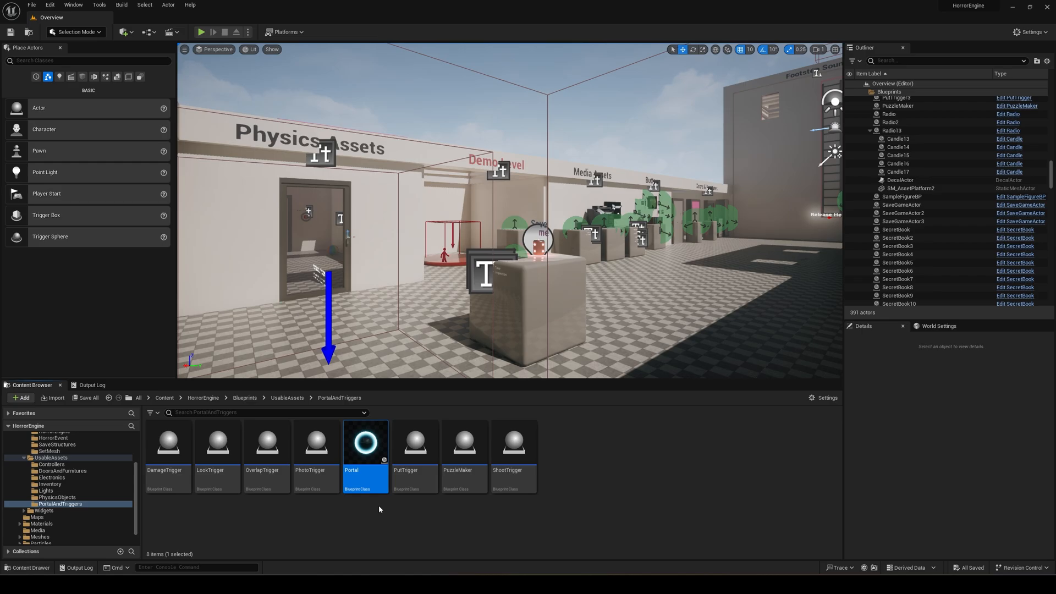
click(226, 524)
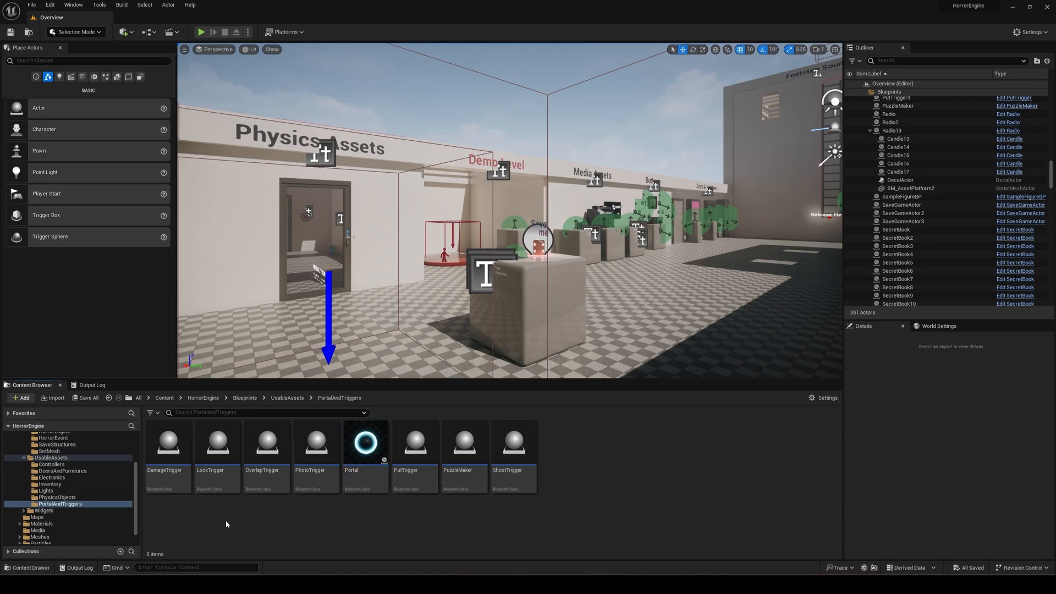
Review the DamageTrigger, LookTrigger, OverlapTrigger, PhotoTrigger, PutTrigger, PuzzleMaker and ShootTrigger blueprints one by one and clear the selection
click(180, 450)
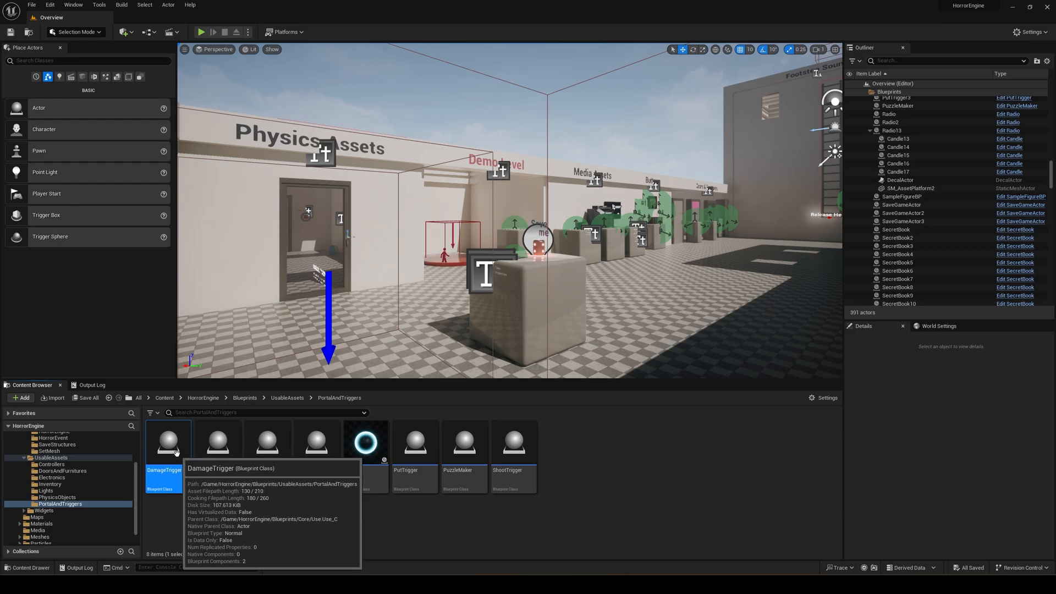
click(218, 448)
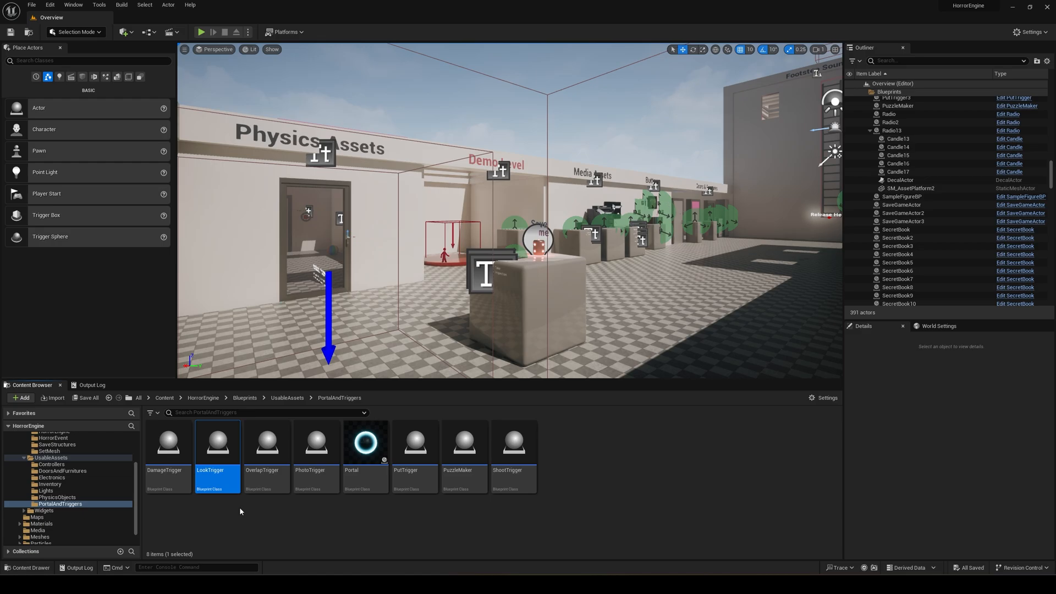
click(272, 448)
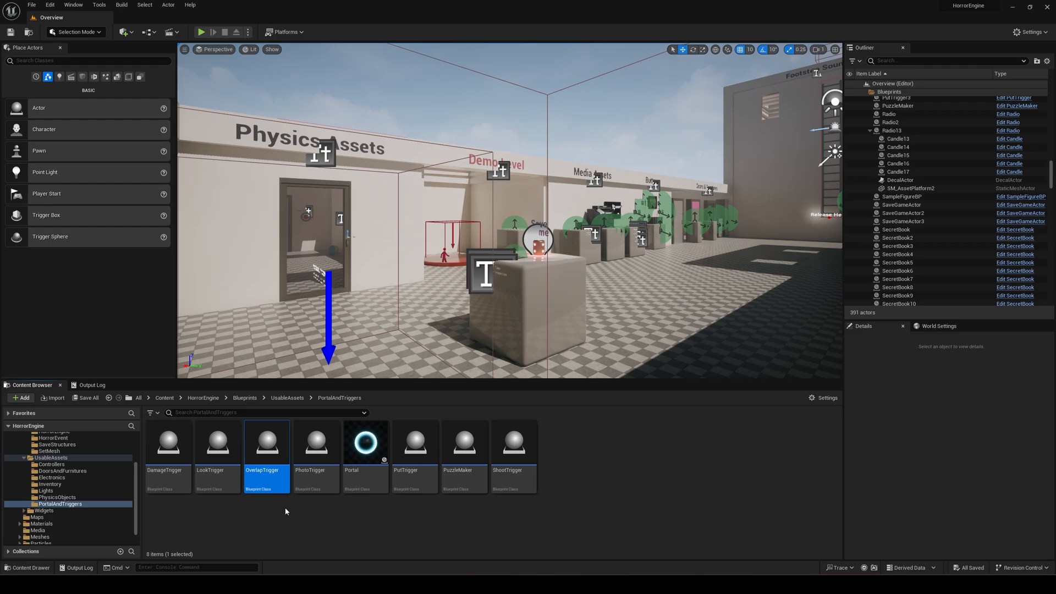
click(317, 477)
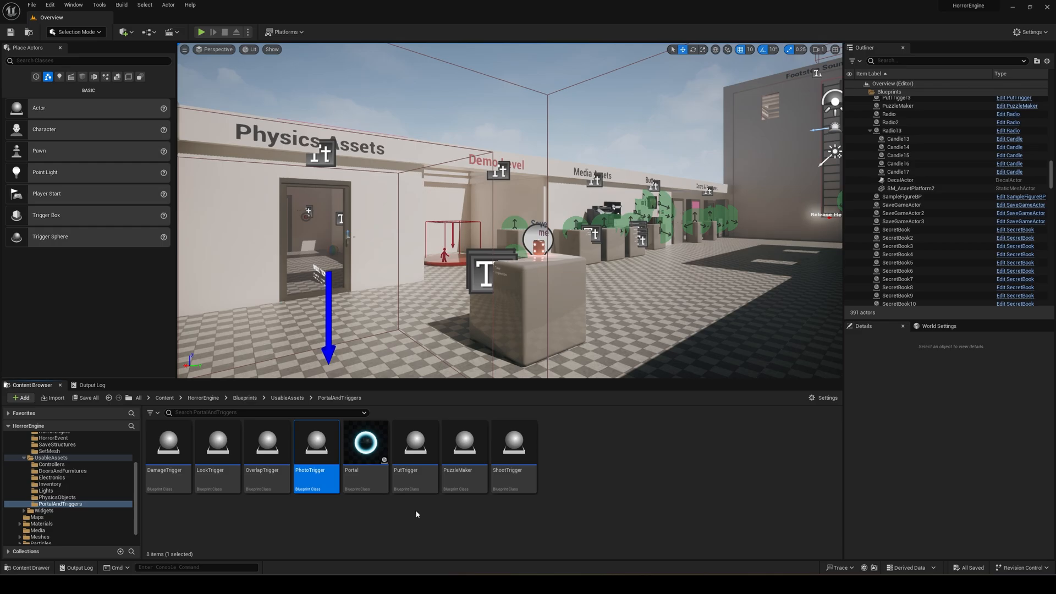
click(414, 487)
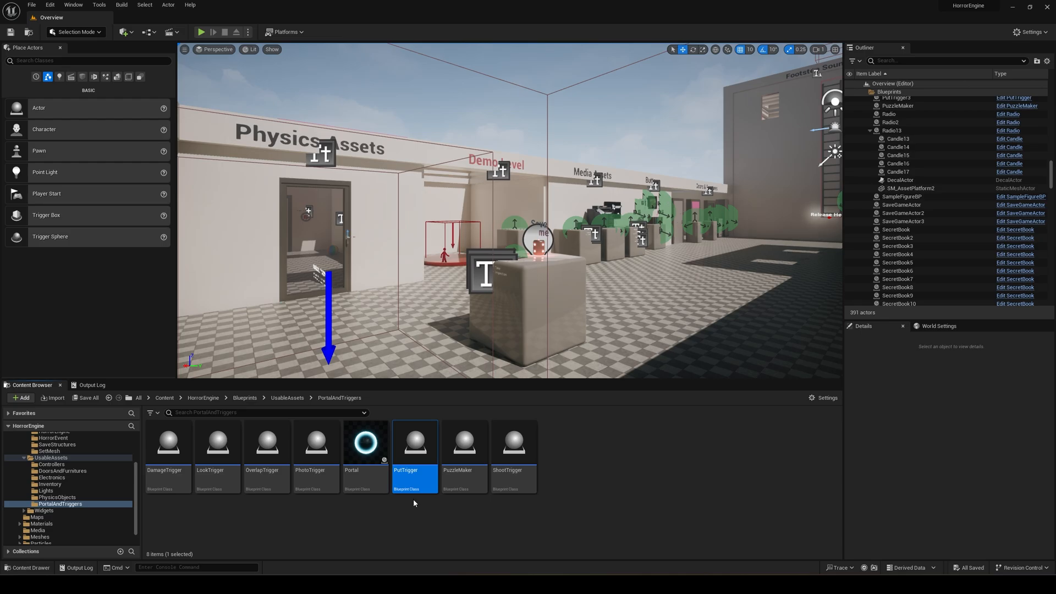
click(485, 486)
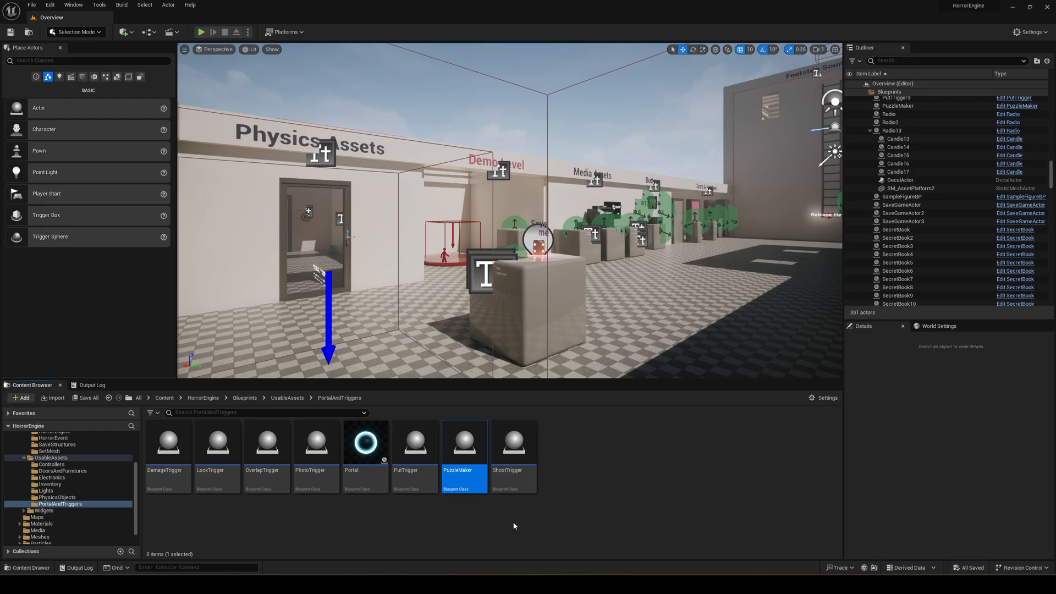
key(Right)
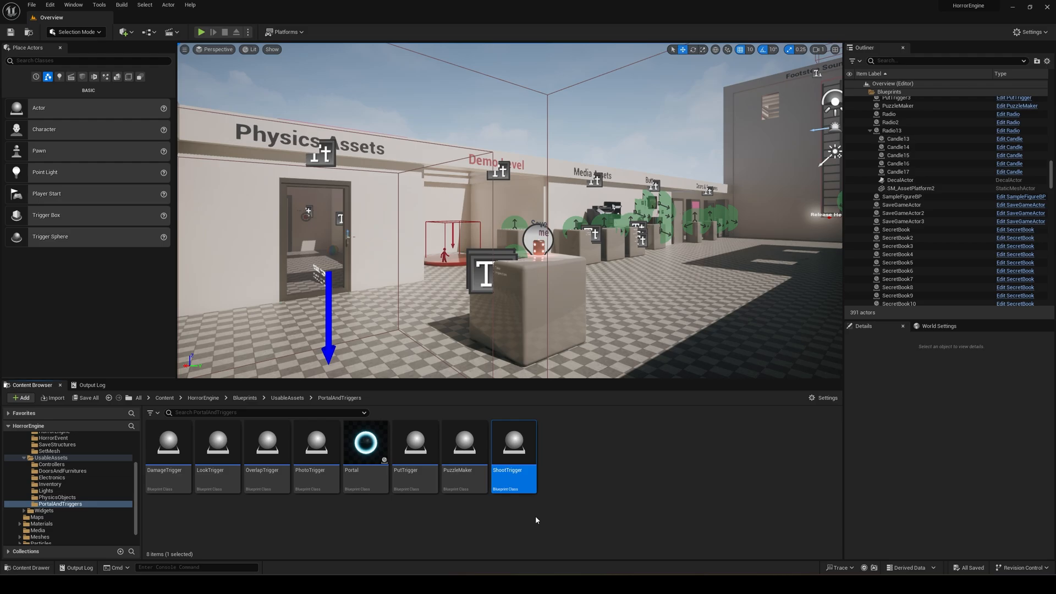
click(536, 516)
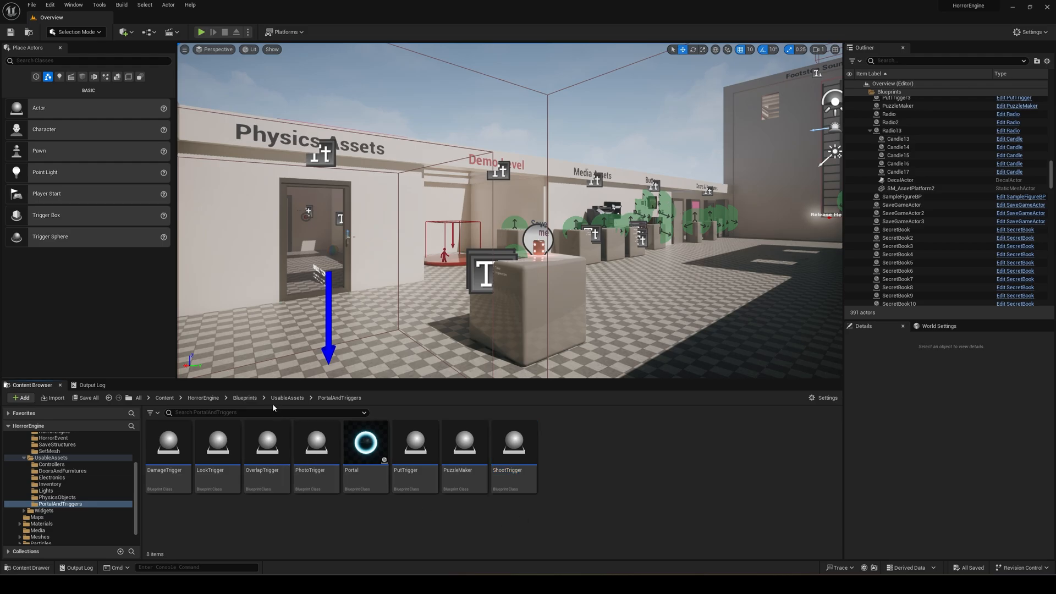
Return to the HorrorEngine content folder and collapse its subfolders in the folder tree
click(244, 398)
click(203, 398)
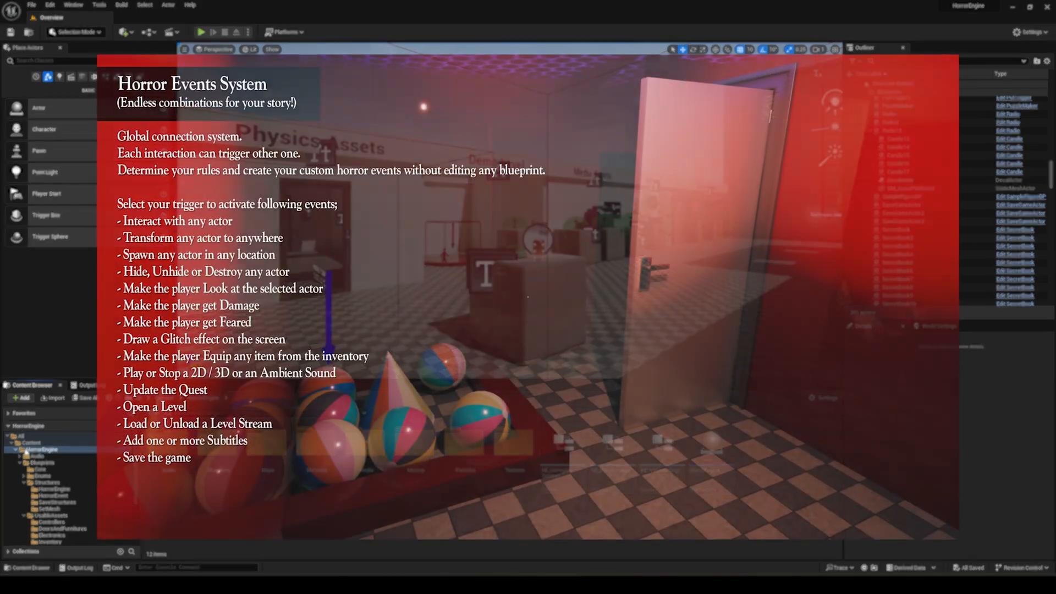
click(48, 444)
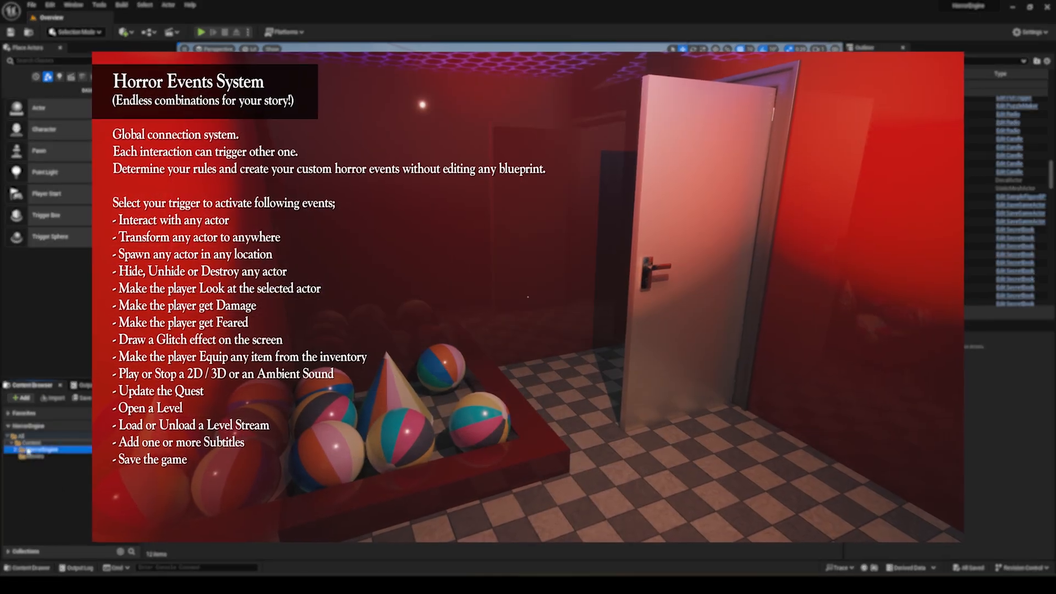